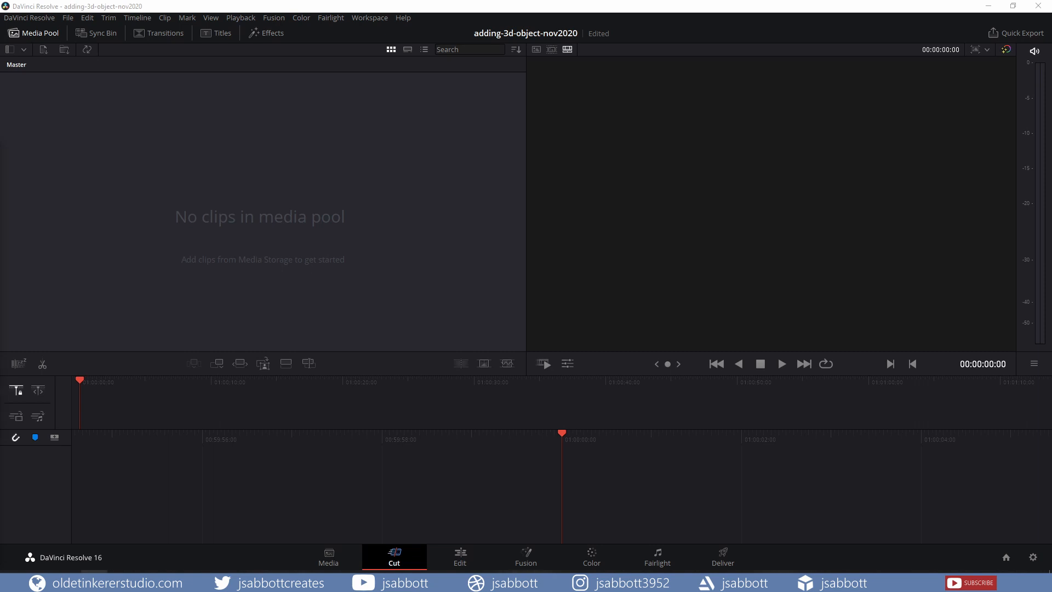
Import the landscape image into the media pool and place it on a new timeline
{"action": "left_click_drag", "start_coordinate": [1, 193], "coordinate": [221, 189]}
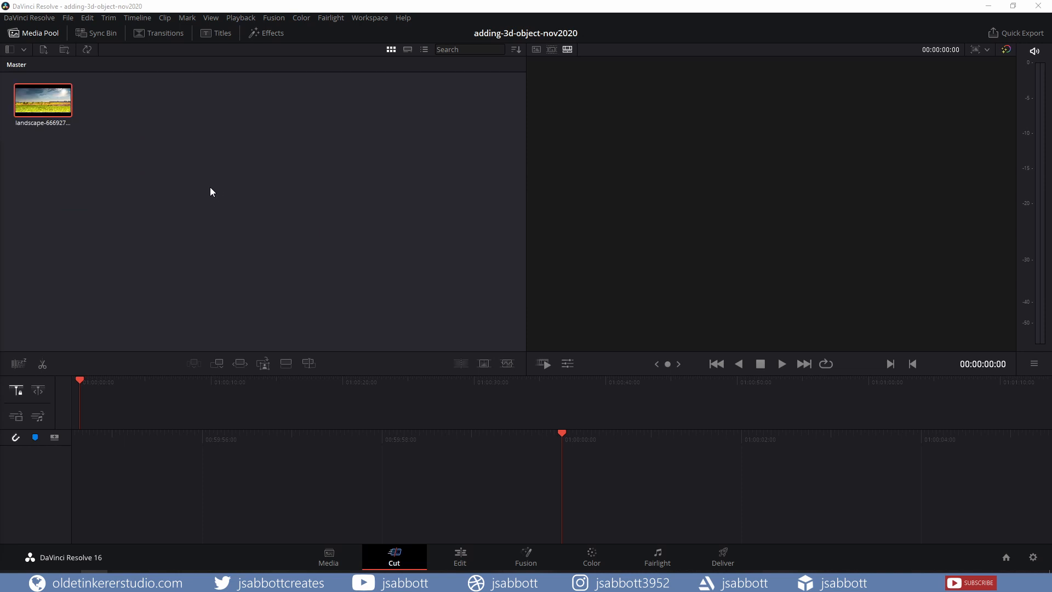
{"action": "left_click_drag", "start_coordinate": [34, 101], "coordinate": [359, 406]}
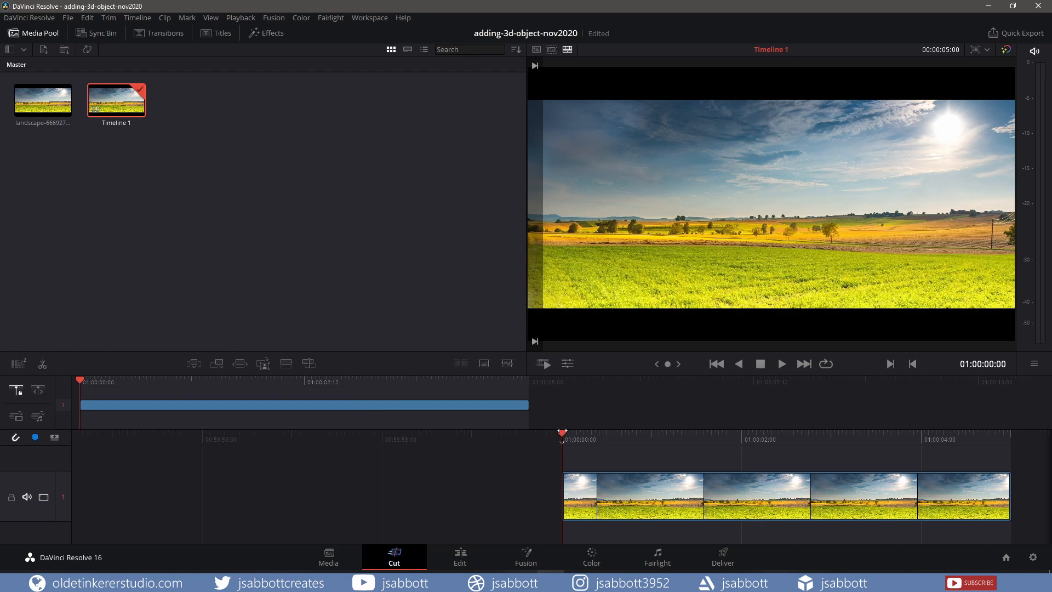
Open the Fusion page and insert an Image Plane 3D node between MediaIn1 and MediaOut1
{"action": "left_click", "coordinate": [527, 558]}
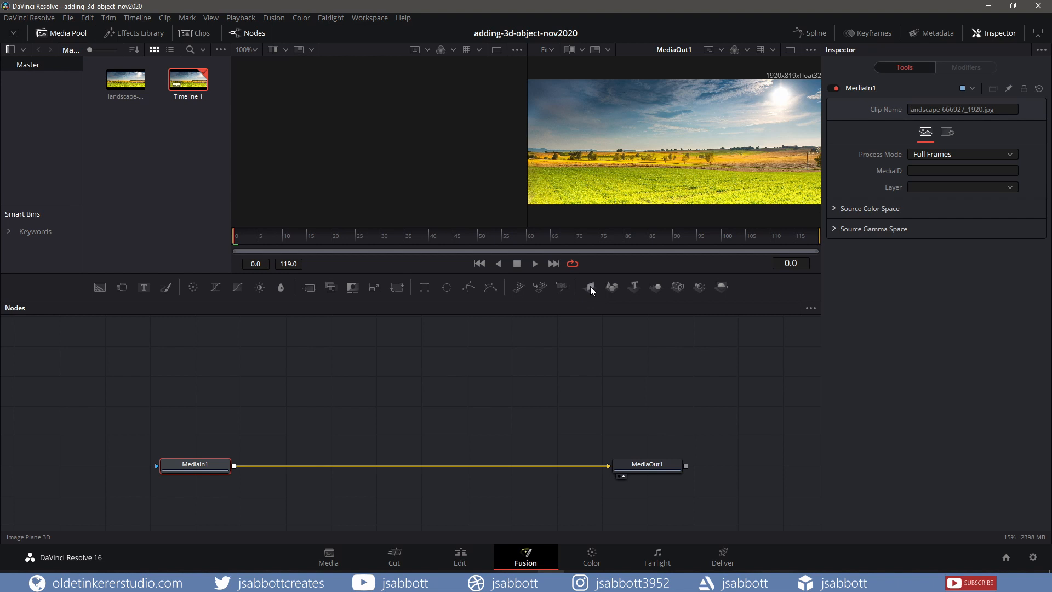
{"action": "left_click_drag", "start_coordinate": [590, 286], "coordinate": [382, 400]}
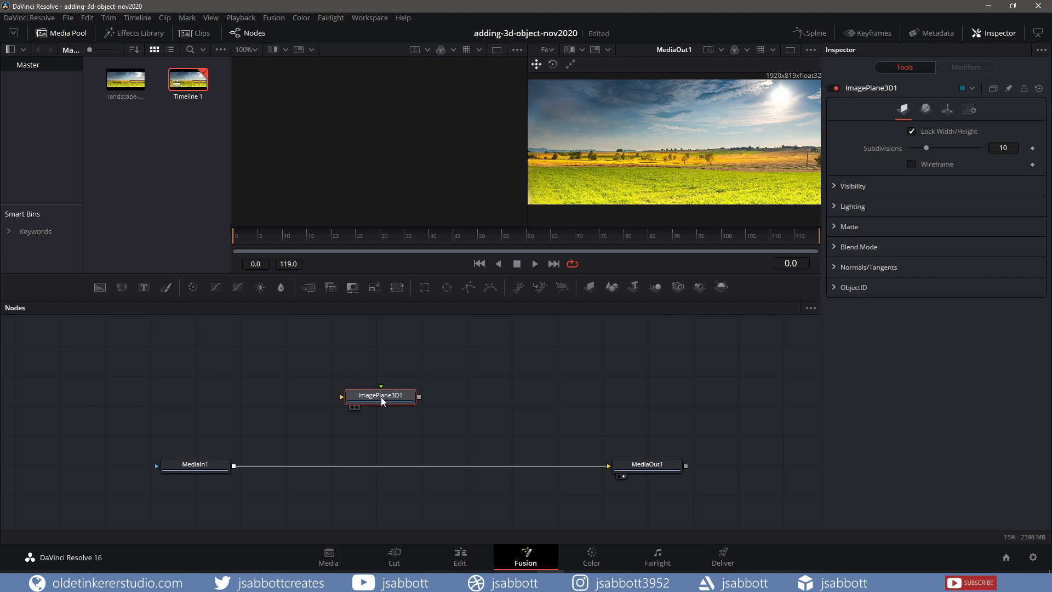
{"action": "left_click_drag", "start_coordinate": [382, 401], "coordinate": [288, 468]}
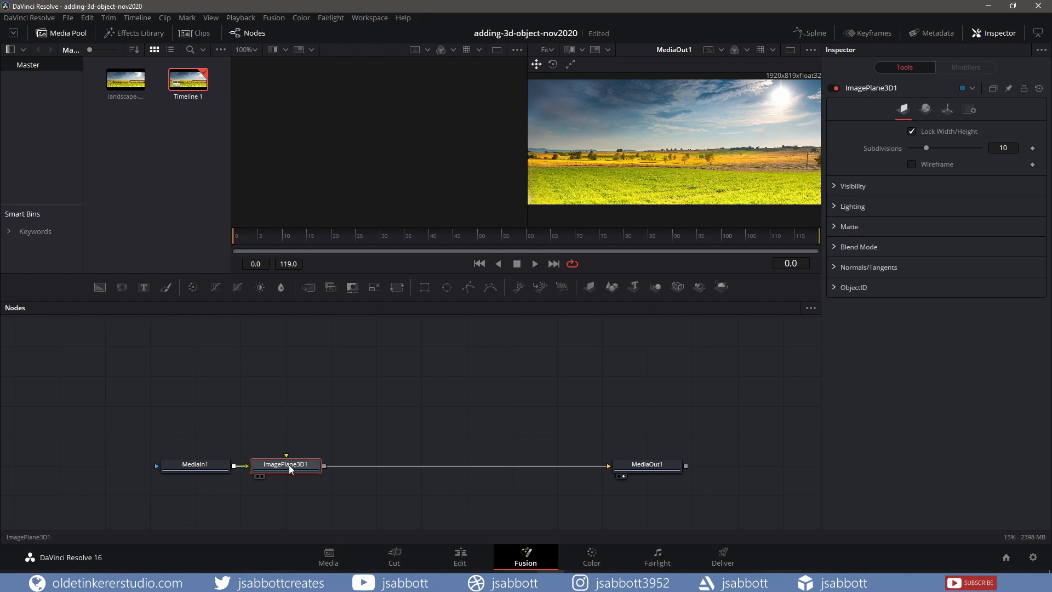
View the image plane node in the left viewer, zooming and orbiting around it
{"action": "left_click_drag", "start_coordinate": [288, 464], "coordinate": [300, 114]}
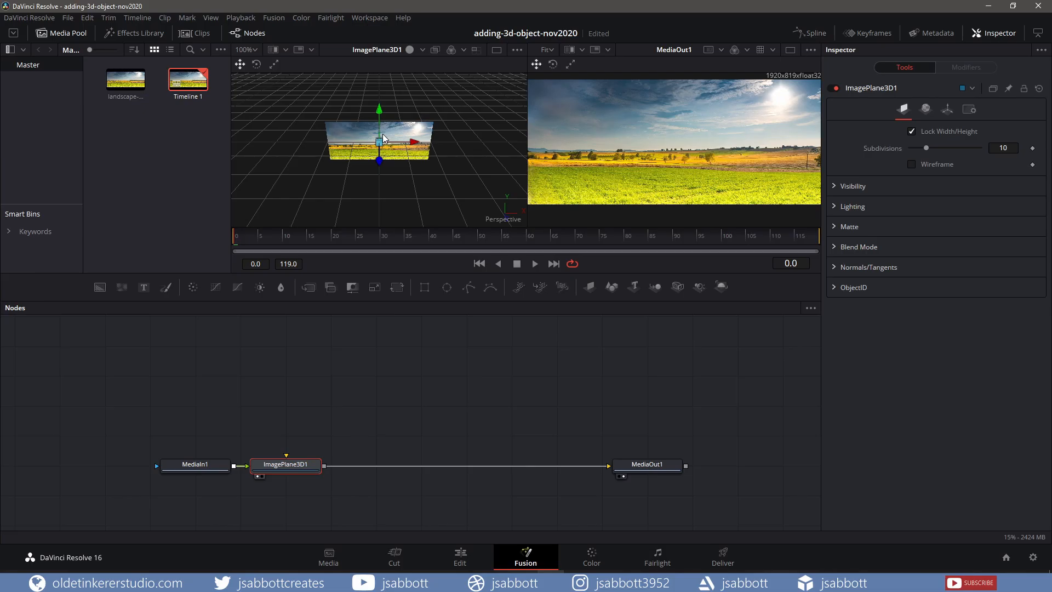
{"action": "mouse_move", "coordinate": [378, 141]}
{"action": "left_mouse_down"}
{"action": "mouse_move", "coordinate": [378, 206]}
{"action": "mouse_move", "coordinate": [384, 138]}
{"action": "left_mouse_up"}
{"action": "scroll", "coordinate": [398, 146], "scroll_direction": "up", "scroll_amount": 5}
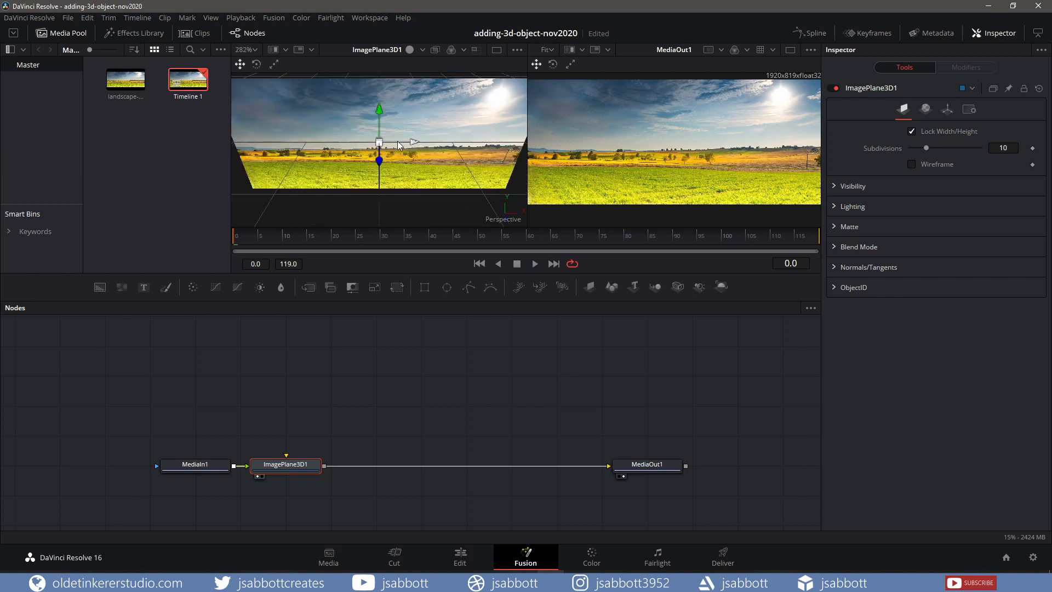
{"action": "scroll", "coordinate": [398, 145], "scroll_direction": "down", "scroll_amount": 3}
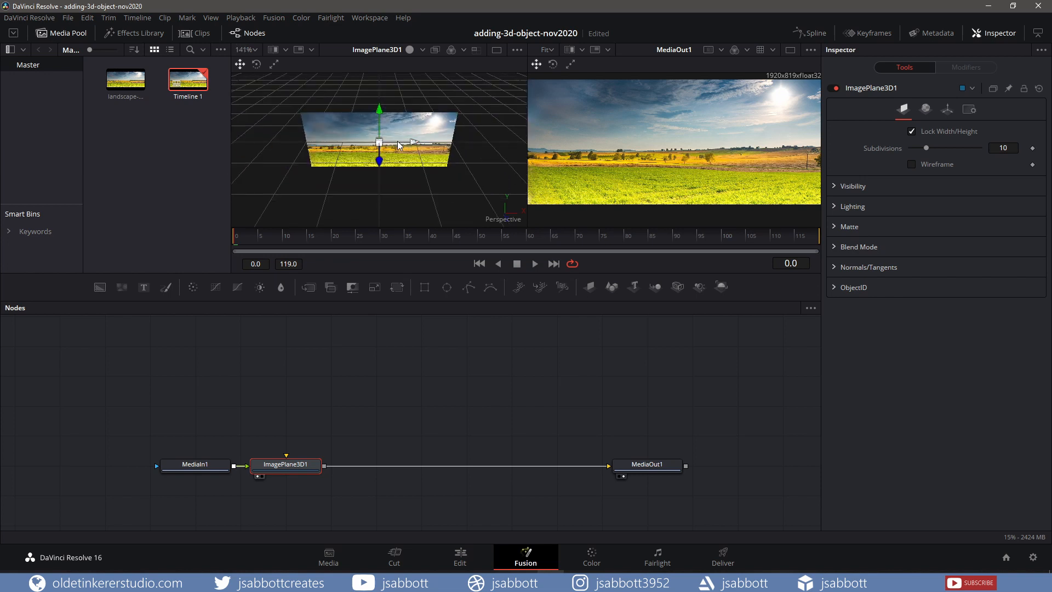
{"action": "key", "text": "s"}
{"action": "mouse_move", "coordinate": [398, 145]}
{"action": "left_mouse_down"}
{"action": "mouse_move", "coordinate": [418, 139]}
{"action": "mouse_move", "coordinate": [376, 151]}
{"action": "mouse_move", "coordinate": [389, 143]}
{"action": "left_mouse_up"}
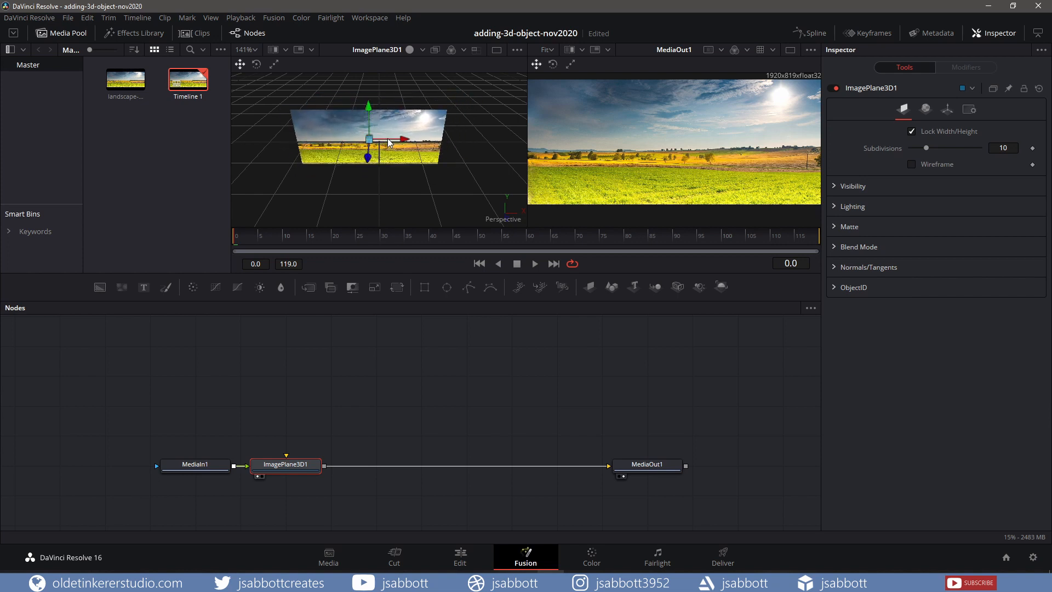
{"action": "key", "text": "ctrl+z"}
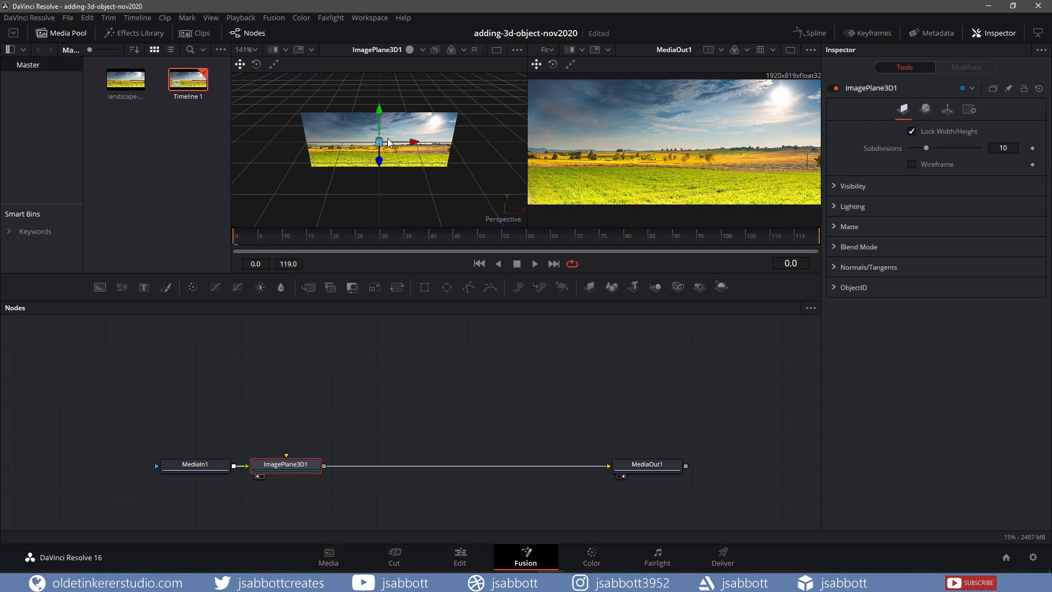
{"action": "left_click_drag", "start_coordinate": [388, 139], "coordinate": [366, 110]}
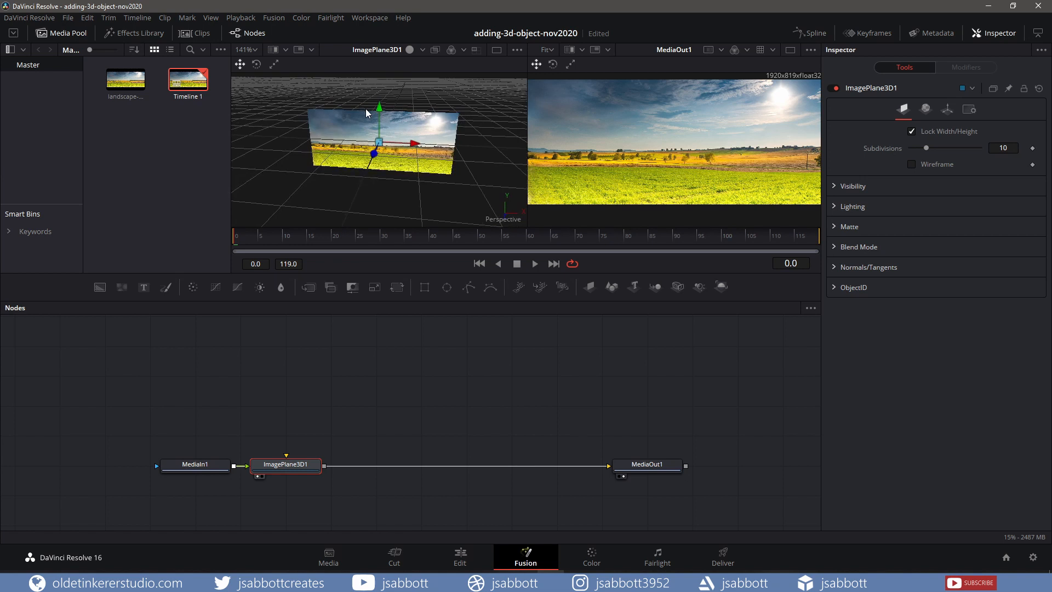
{"action": "mouse_move", "coordinate": [366, 113]}
{"action": "left_mouse_down"}
{"action": "mouse_move", "coordinate": [378, 115]}
{"action": "mouse_move", "coordinate": [356, 122]}
{"action": "mouse_move", "coordinate": [384, 113]}
{"action": "left_mouse_up"}
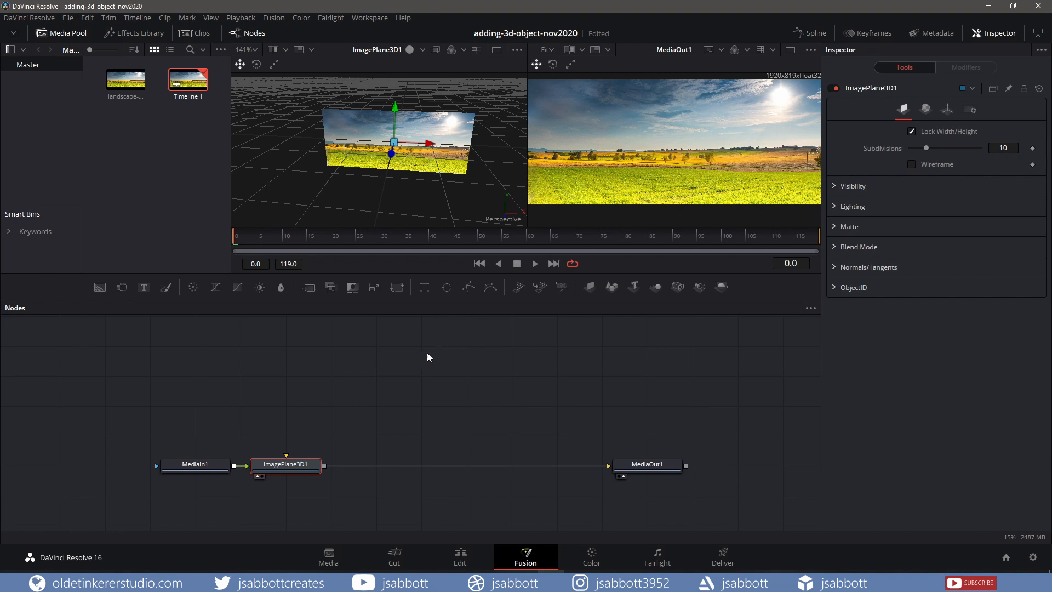
Add an FBX Mesh 3D node to the composition through the tool selector
{"action": "key", "text": "shift+space"}
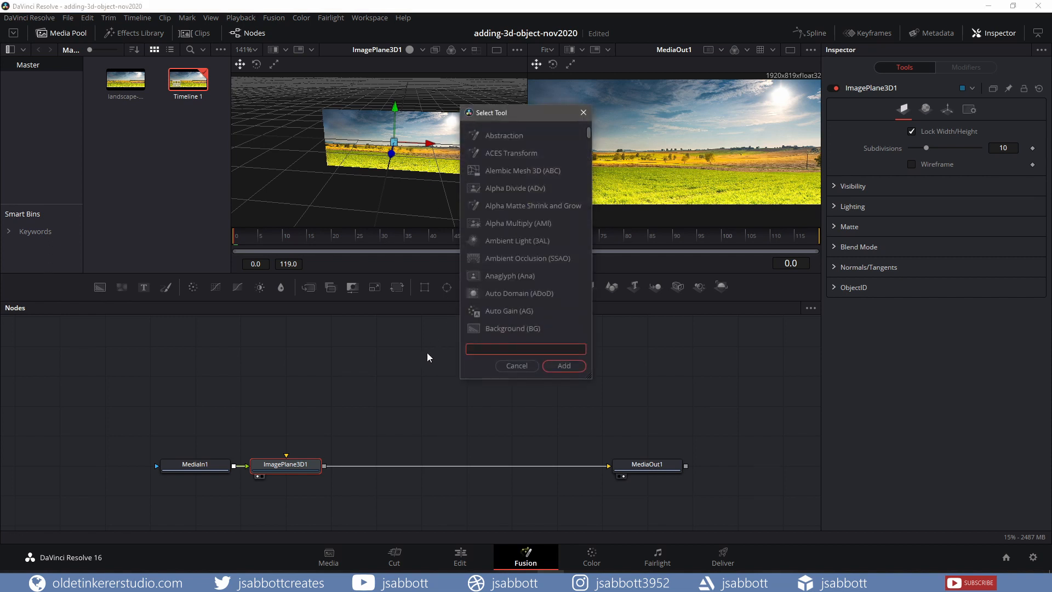
{"action": "type", "text": "FBX"}
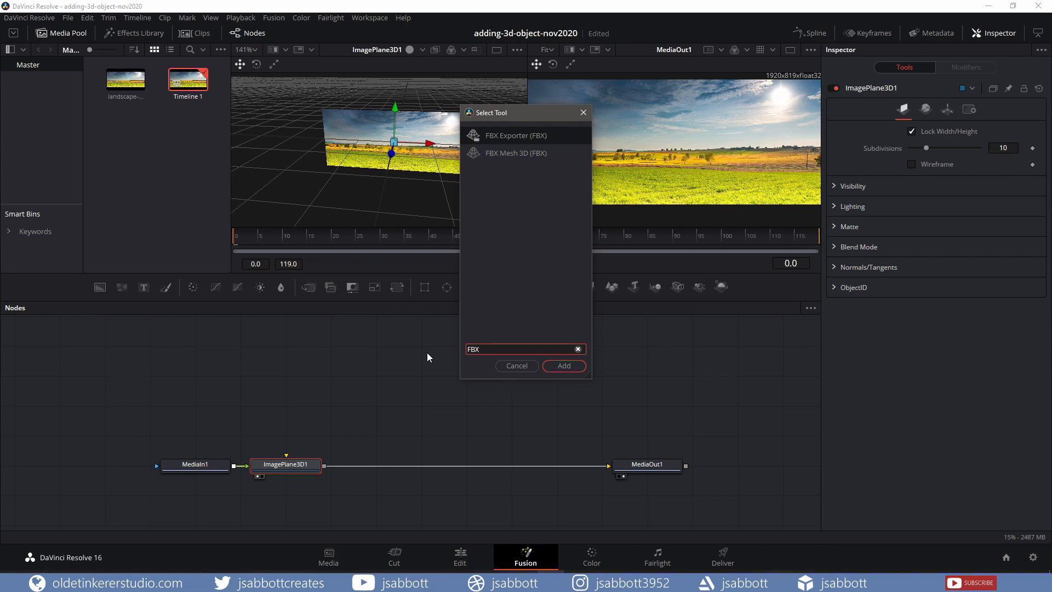
{"action": "left_click", "coordinate": [522, 154]}
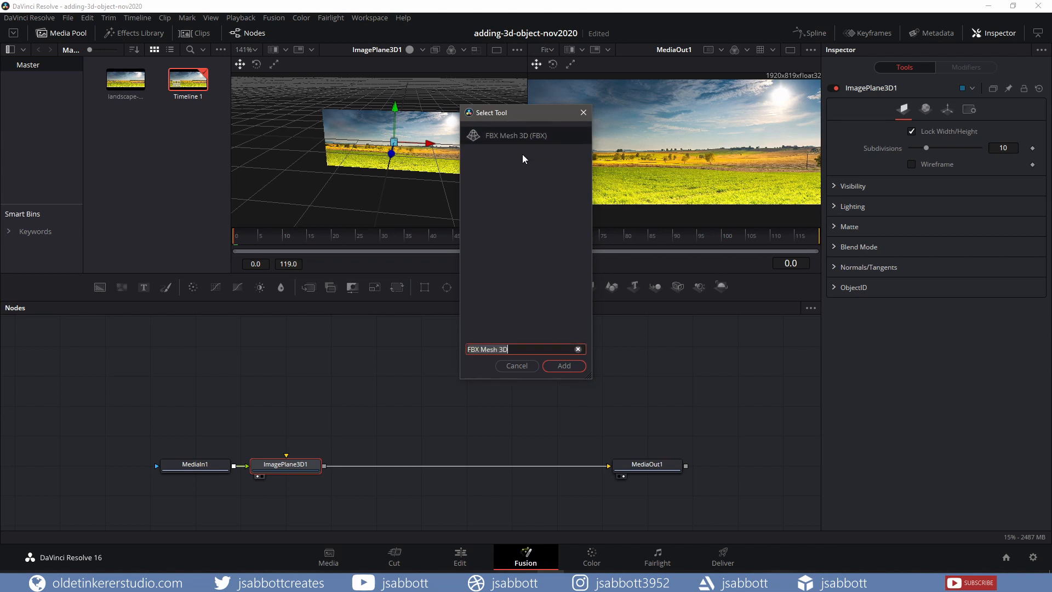
{"action": "left_click", "coordinate": [564, 366]}
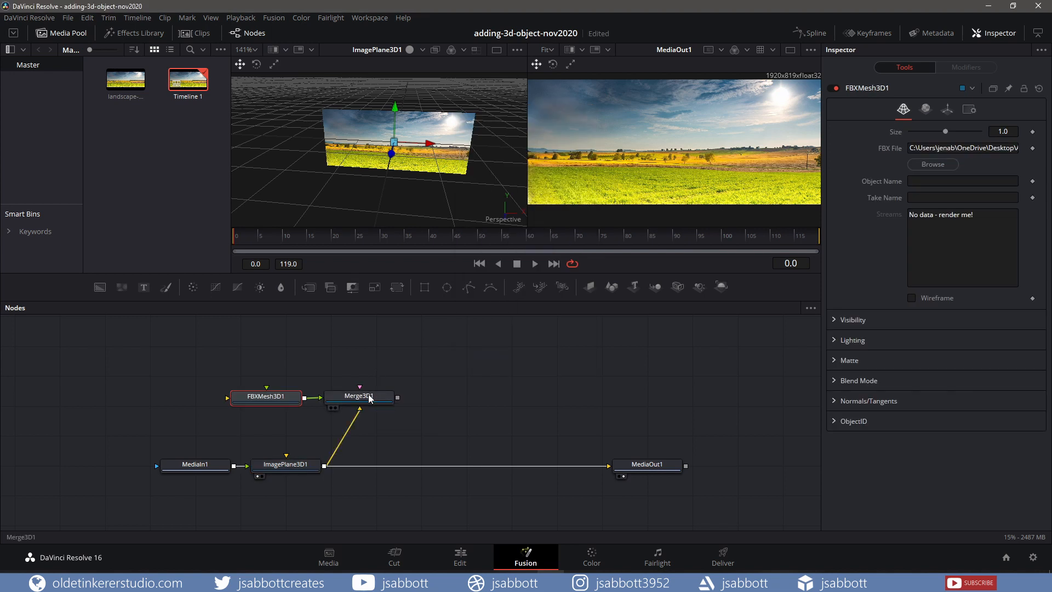
Show the Merge 3D result in the left viewer and set the FBX cottage mesh's size to 0.02
{"action": "left_click", "coordinate": [369, 398]}
{"action": "key", "text": "1"}
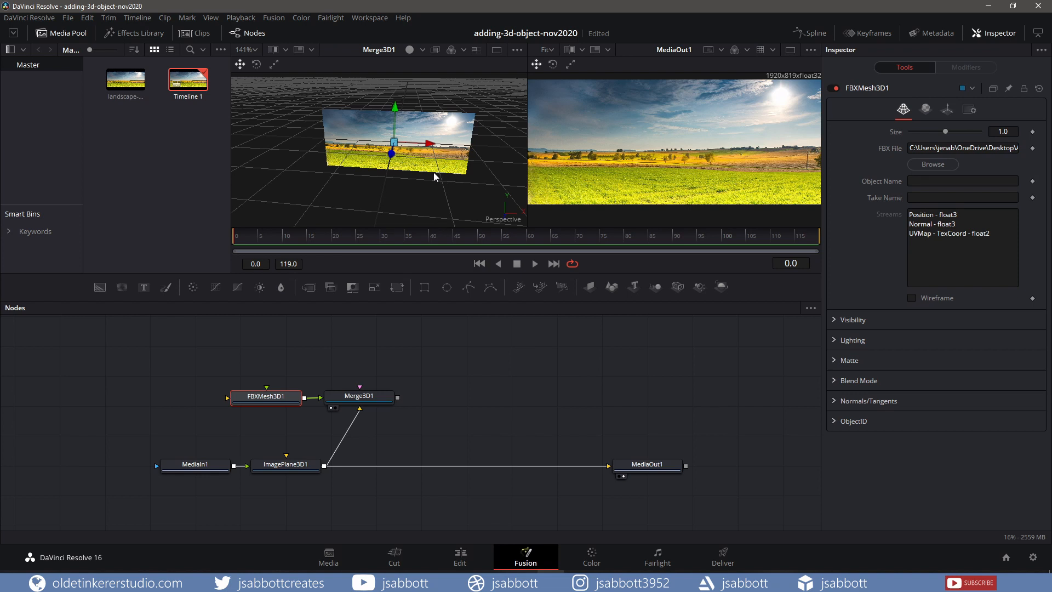
{"action": "scroll", "coordinate": [432, 171], "scroll_direction": "down", "scroll_amount": 12}
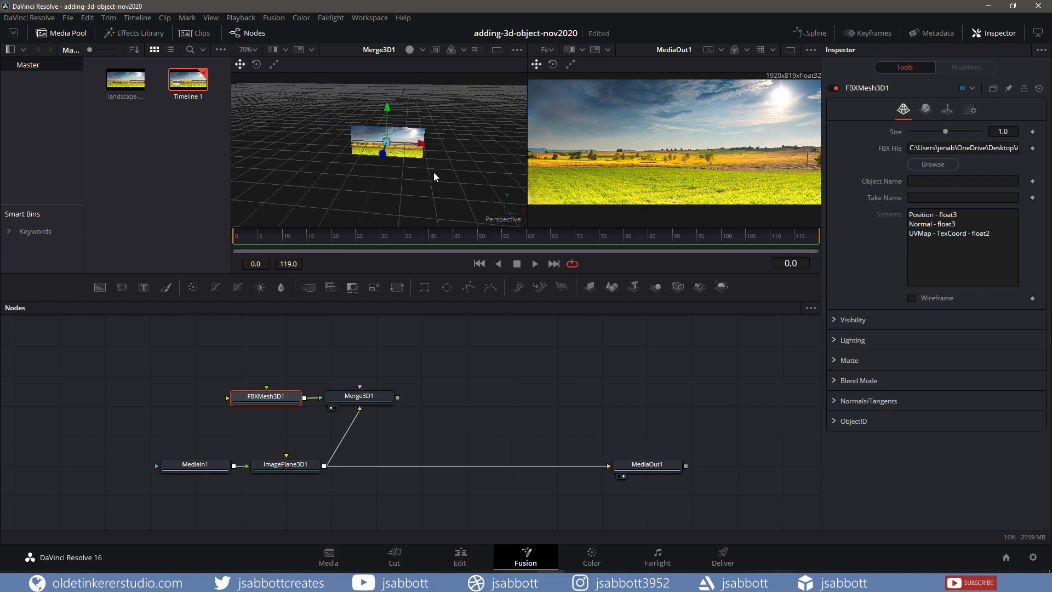
{"action": "left_click", "coordinate": [402, 162]}
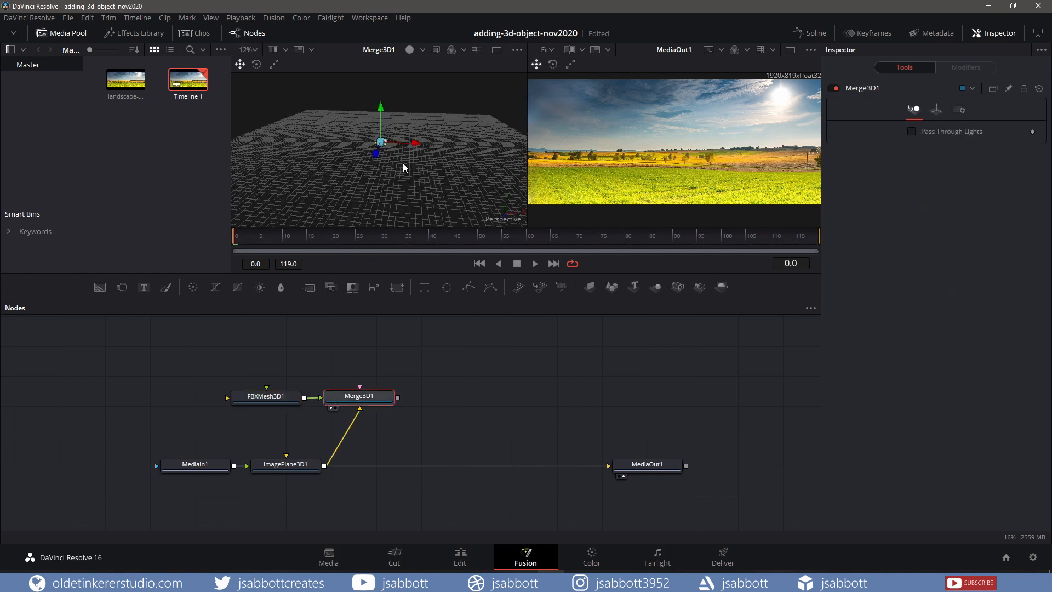
{"action": "scroll", "coordinate": [402, 167], "scroll_direction": "down", "scroll_amount": 5}
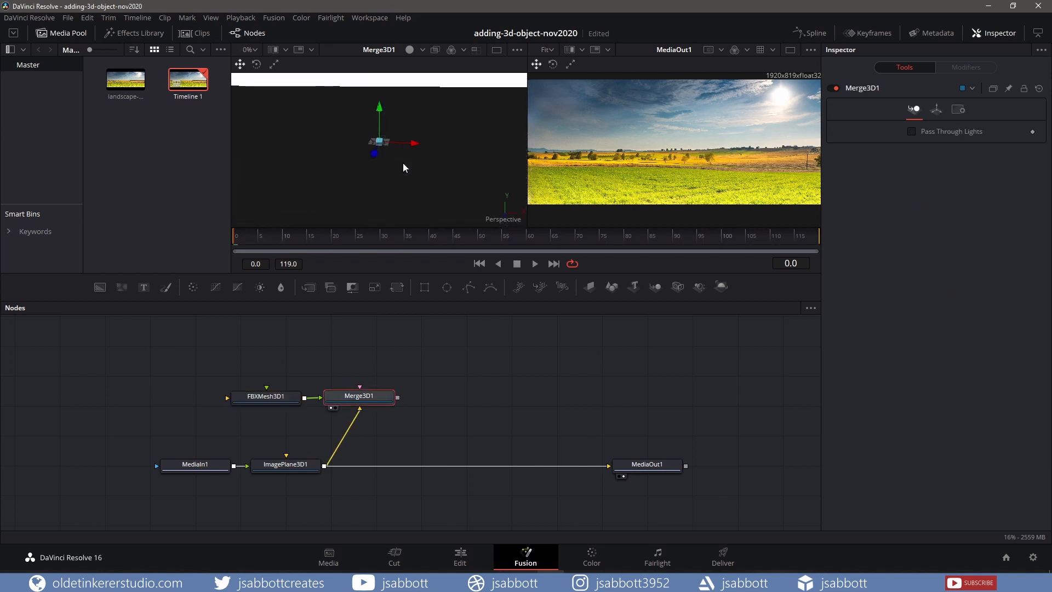
{"action": "scroll", "coordinate": [403, 164], "scroll_direction": "down", "scroll_amount": 5}
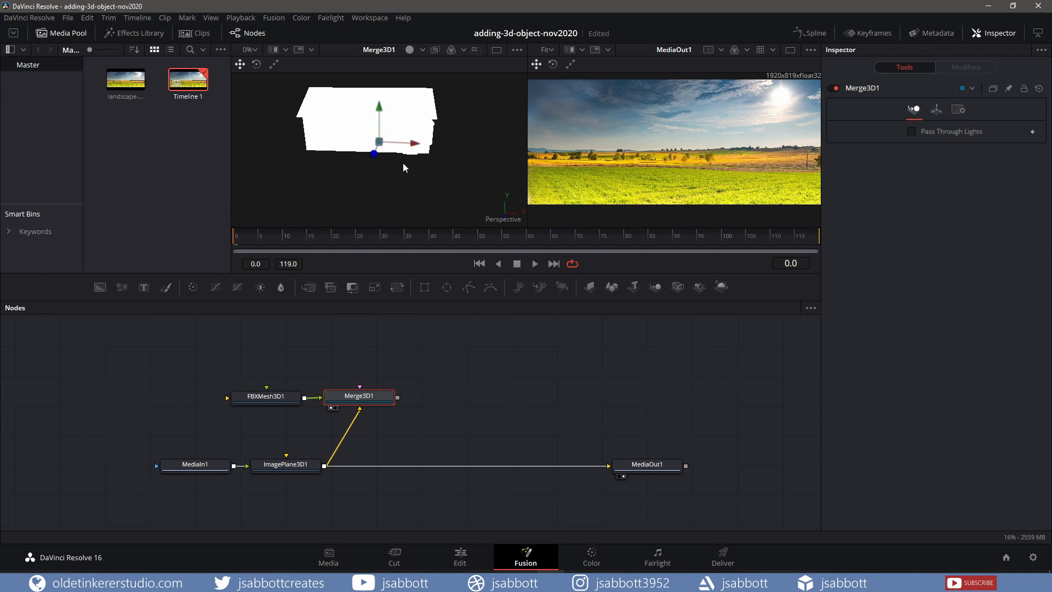
{"action": "left_click", "coordinate": [269, 400]}
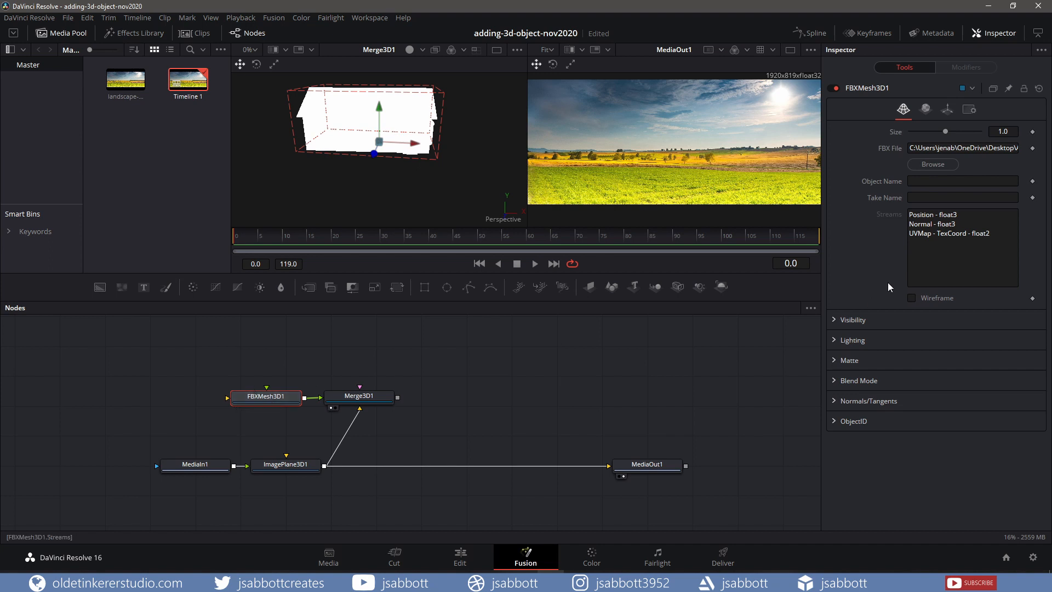
{"action": "left_click", "coordinate": [1010, 132]}
{"action": "type", "text": "0.02"}
{"action": "key", "text": "Tab"}
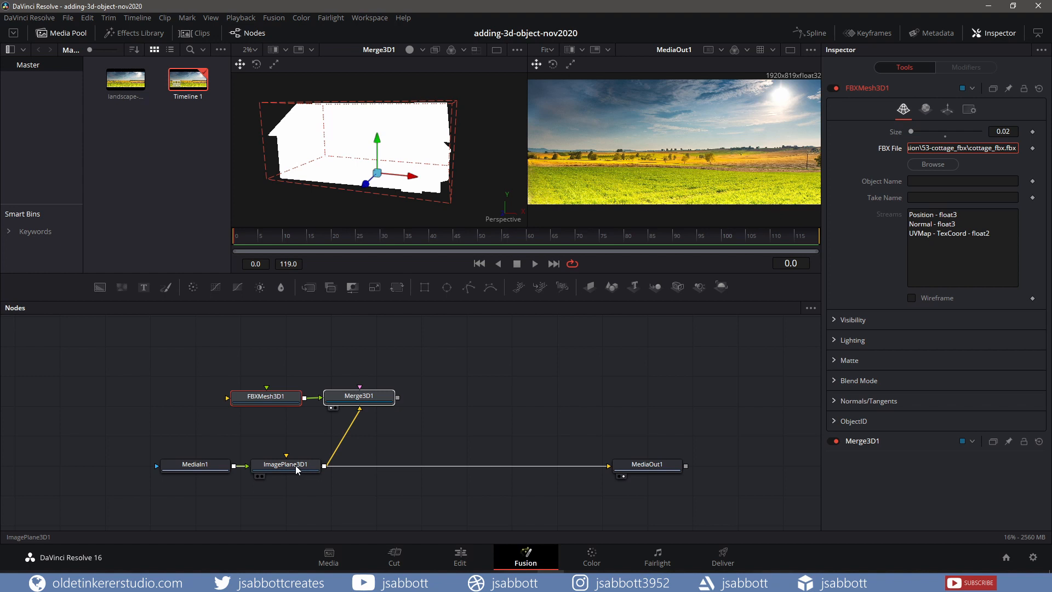
Set the image plane's uniform scale to 150 in its transform settings
{"action": "left_click", "coordinate": [296, 469]}
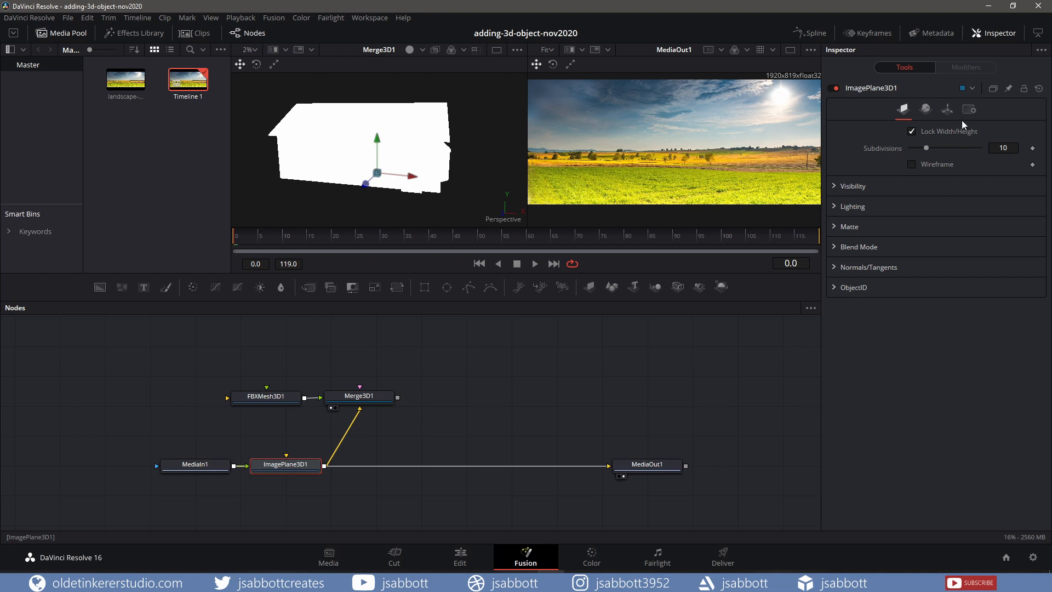
{"action": "left_click", "coordinate": [948, 109]}
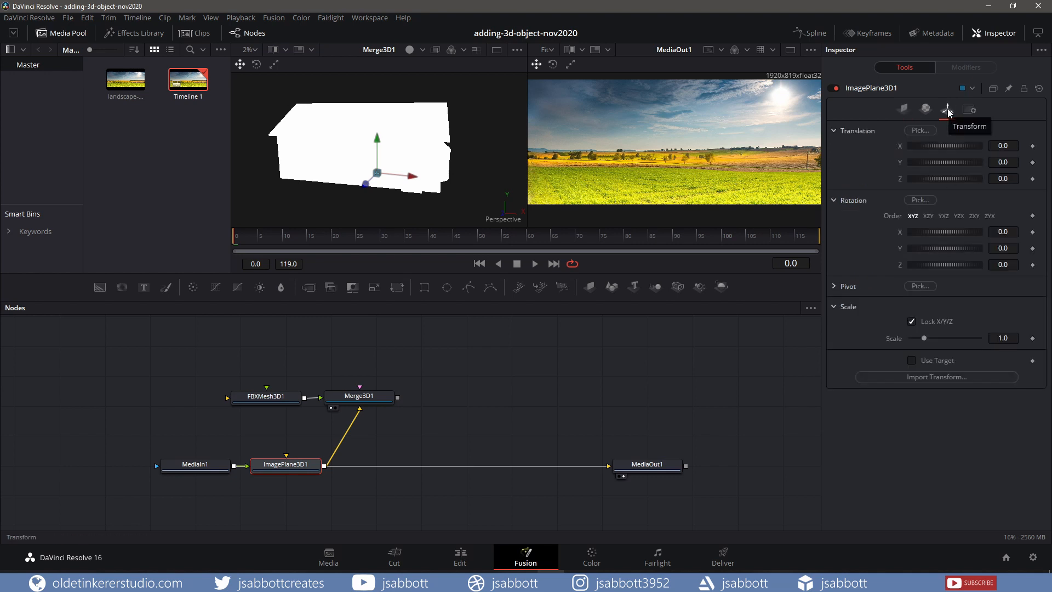
{"action": "left_click_drag", "start_coordinate": [1012, 339], "coordinate": [1010, 339]}
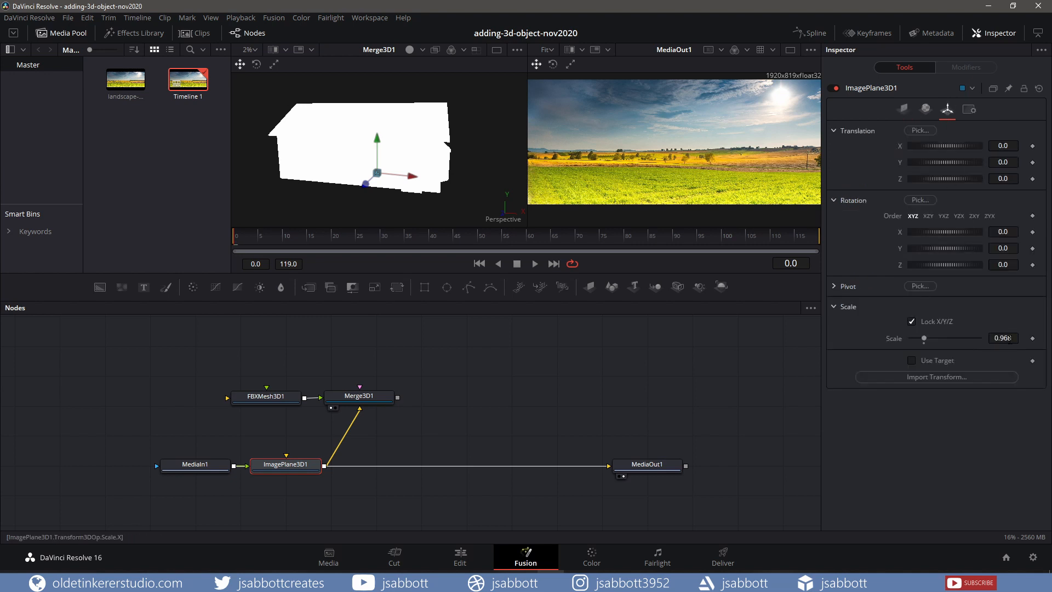
{"action": "double_click", "coordinate": [1009, 339]}
{"action": "type", "text": "150"}
{"action": "key", "text": "Return"}
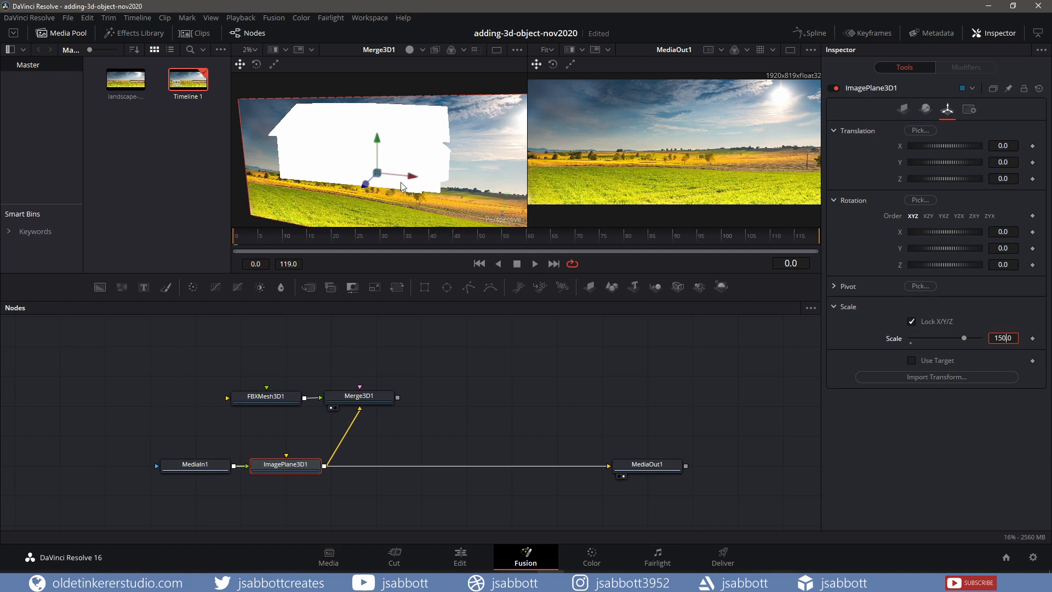
Move the image plane back and up behind the cottage, to about Y 25 and Z -32
{"action": "left_click_drag", "start_coordinate": [364, 185], "coordinate": [378, 176]}
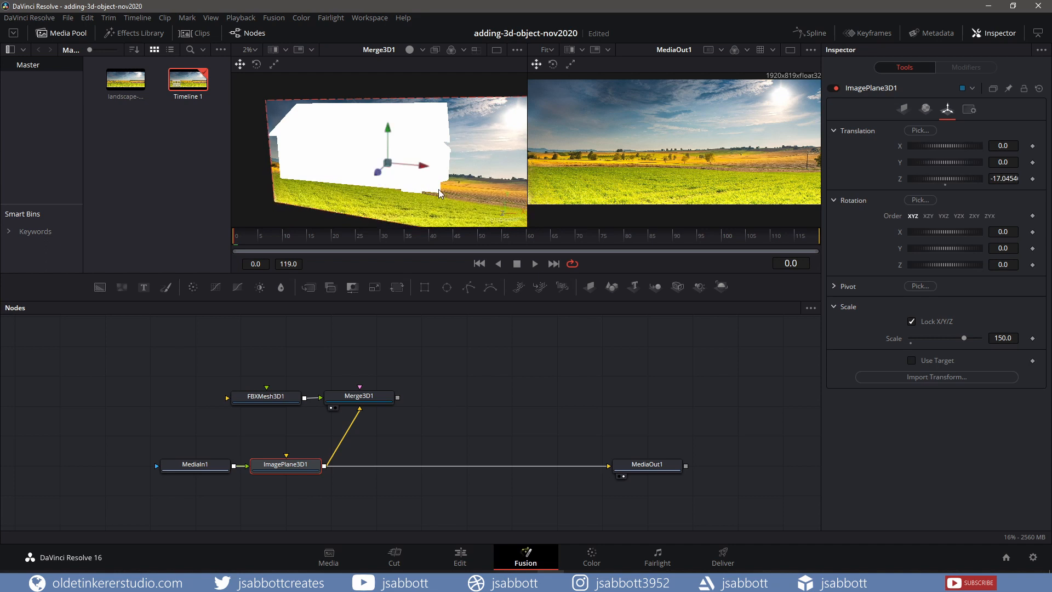
{"action": "left_click", "coordinate": [377, 172]}
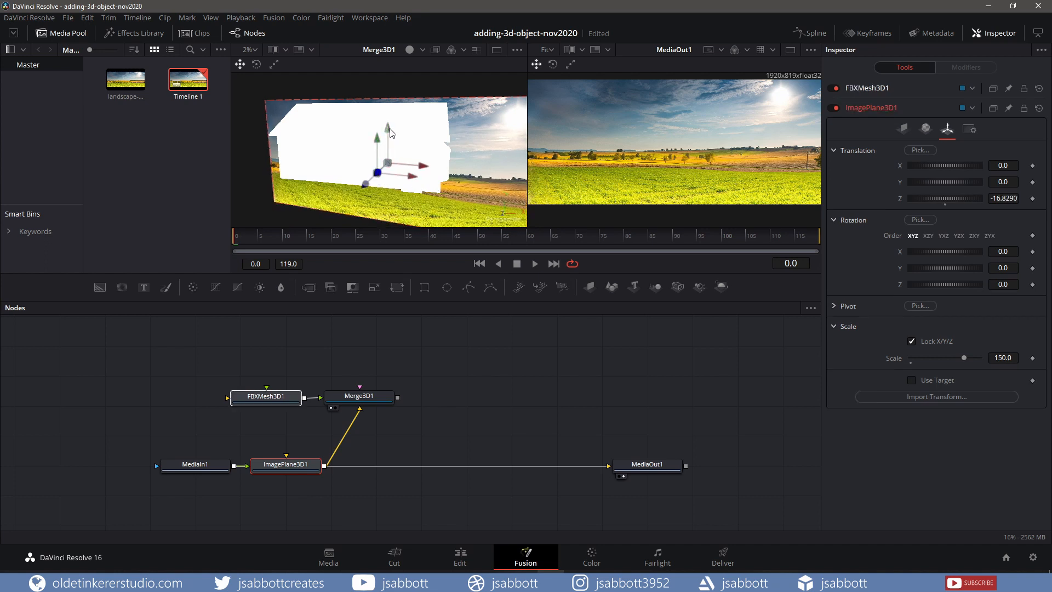
{"action": "left_click_drag", "start_coordinate": [387, 128], "coordinate": [388, 105]}
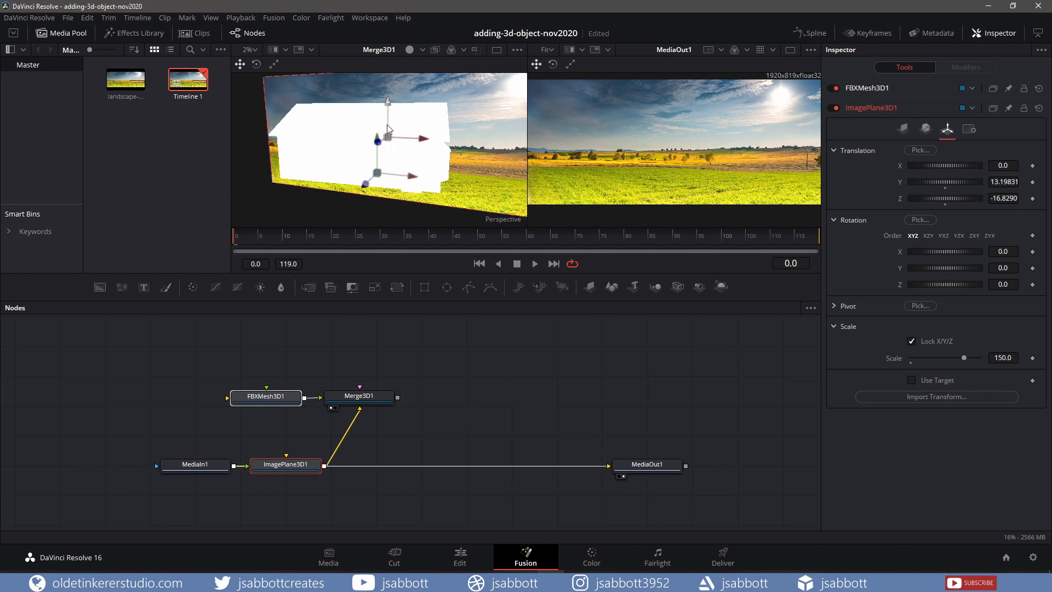
{"action": "left_click_drag", "start_coordinate": [308, 155], "coordinate": [309, 156]}
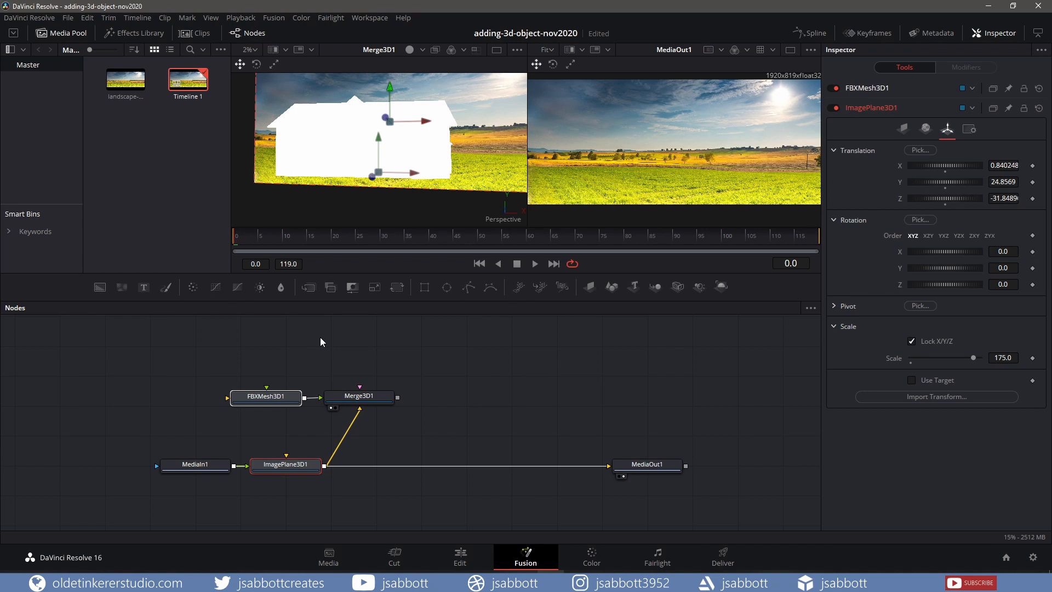
Save the project and rotate the cottage mesh about its vertical axis in the viewer
{"action": "left_click", "coordinate": [268, 399]}
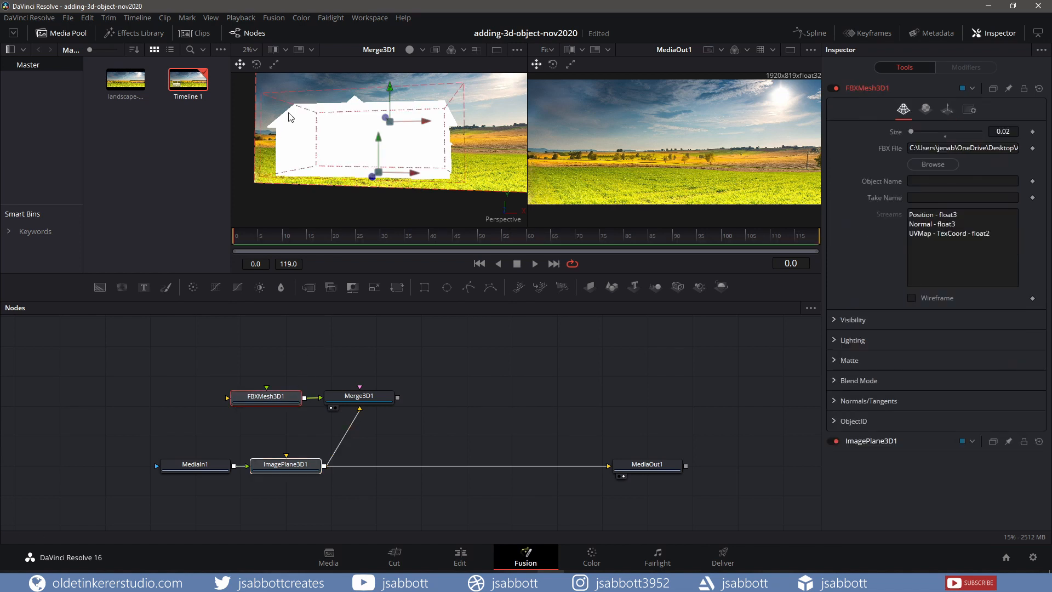
{"action": "key", "text": "ctrl+s"}
{"action": "left_click", "coordinate": [256, 64]}
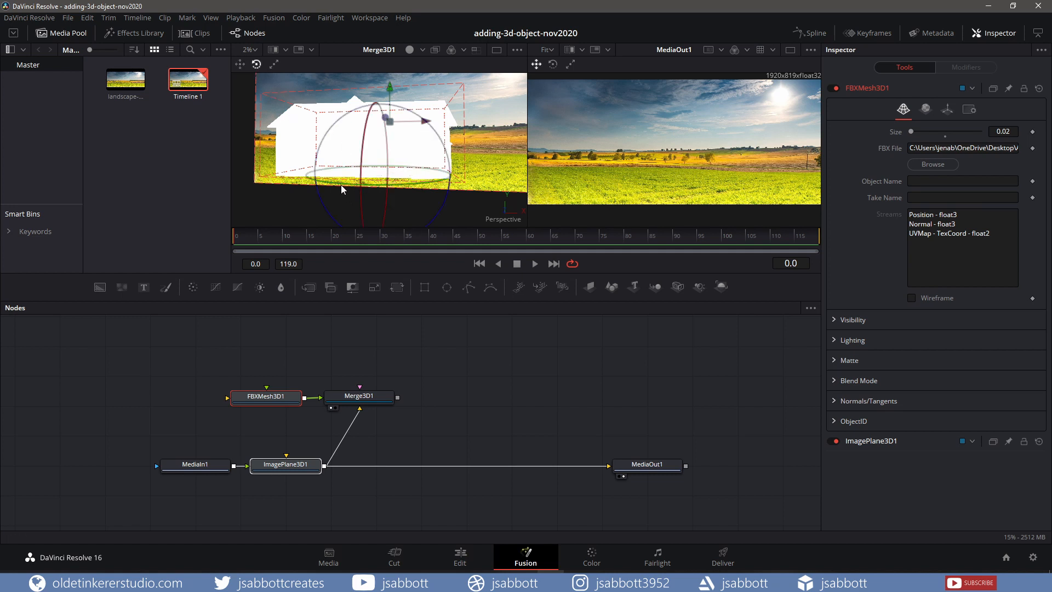
{"action": "left_click_drag", "start_coordinate": [339, 182], "coordinate": [302, 181]}
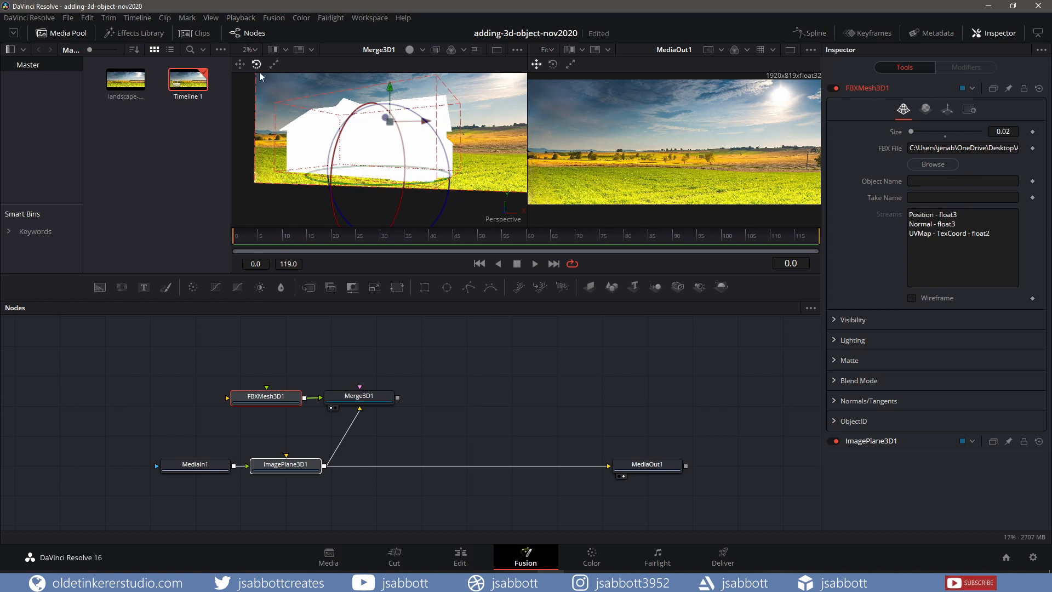
{"action": "left_click", "coordinate": [240, 64]}
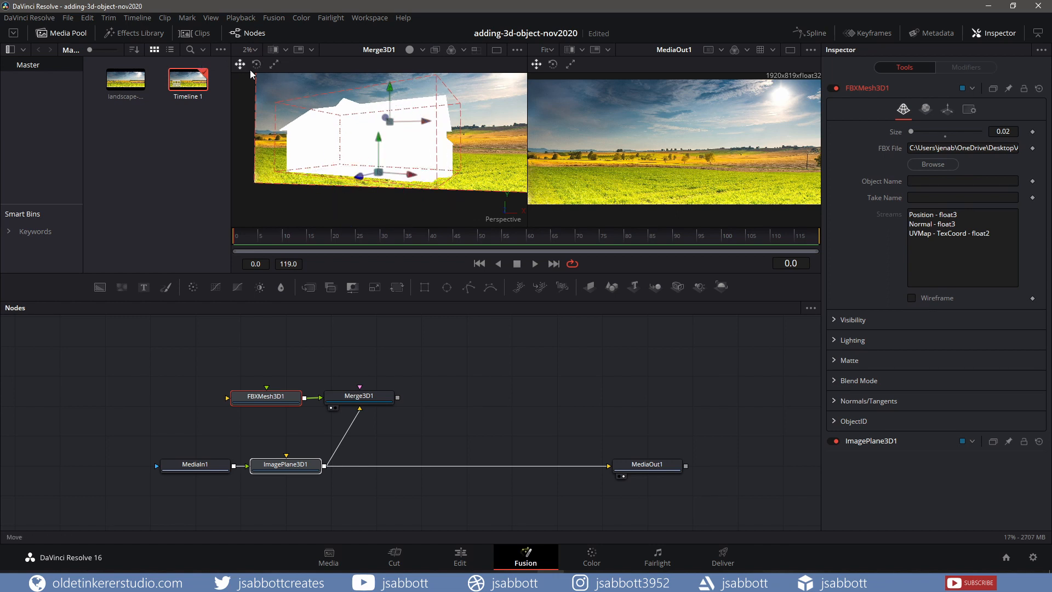
Select the Merge 3D node and add a Camera 3D connected to it
{"action": "left_click", "coordinate": [392, 403]}
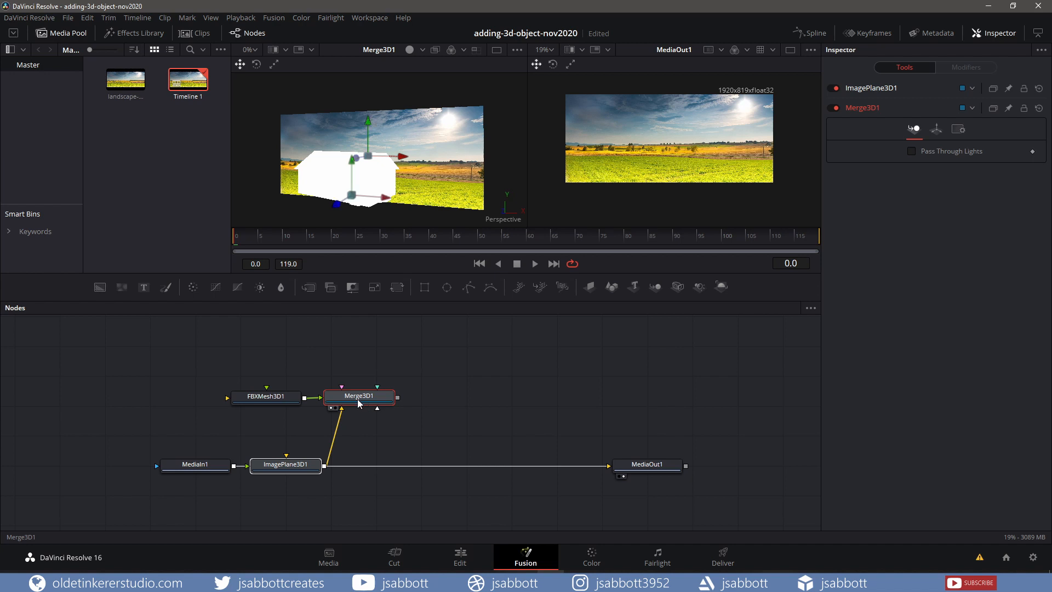
{"action": "left_click", "coordinate": [677, 287]}
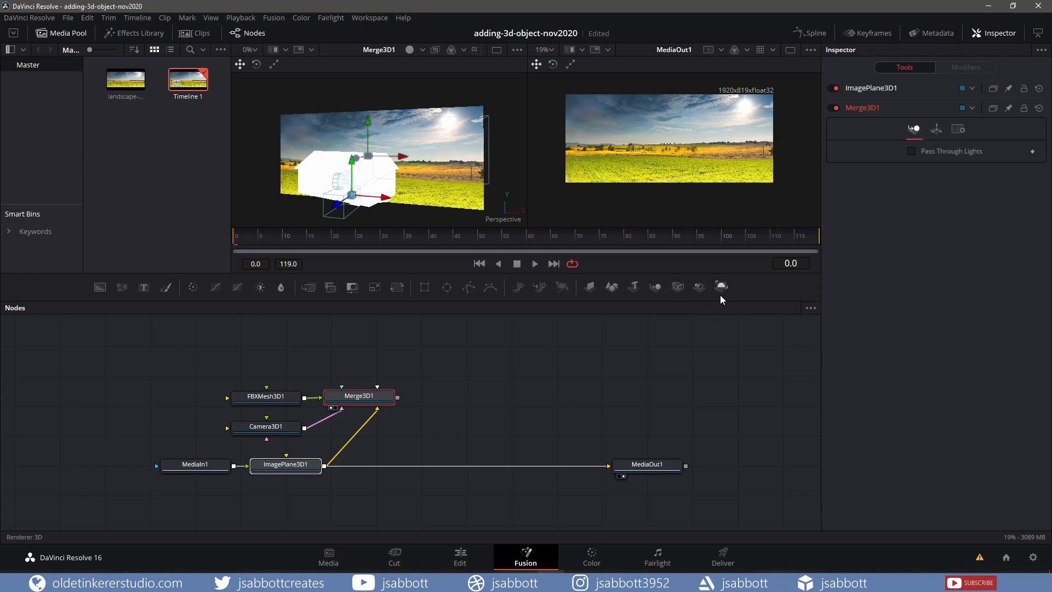
Insert a Renderer 3D before MediaOut and feed the Merge 3D output into it
{"action": "left_click_drag", "start_coordinate": [721, 293], "coordinate": [511, 402]}
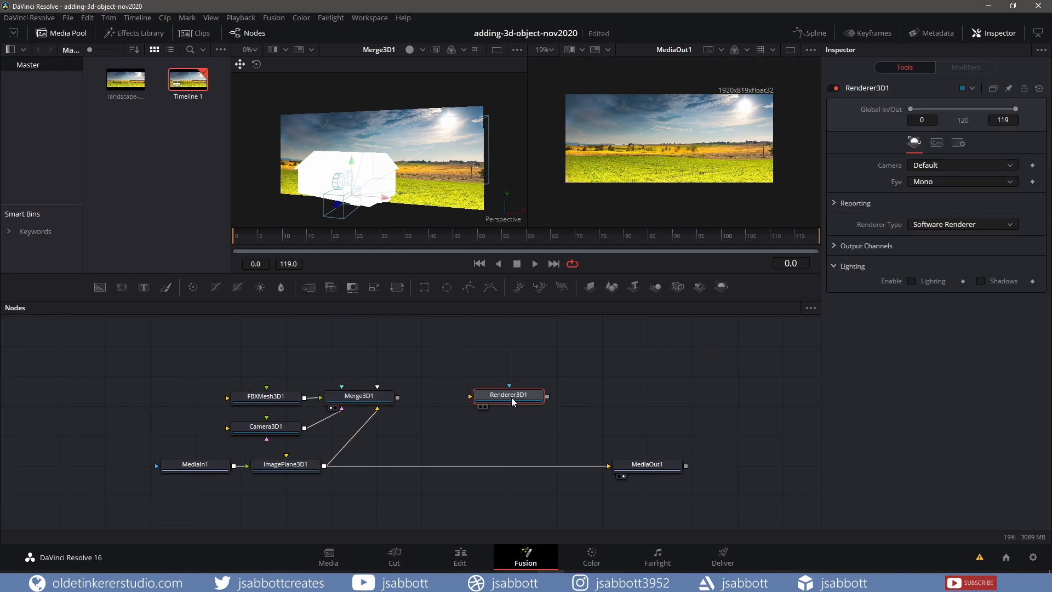
{"action": "left_click_drag", "start_coordinate": [511, 396], "coordinate": [509, 473]}
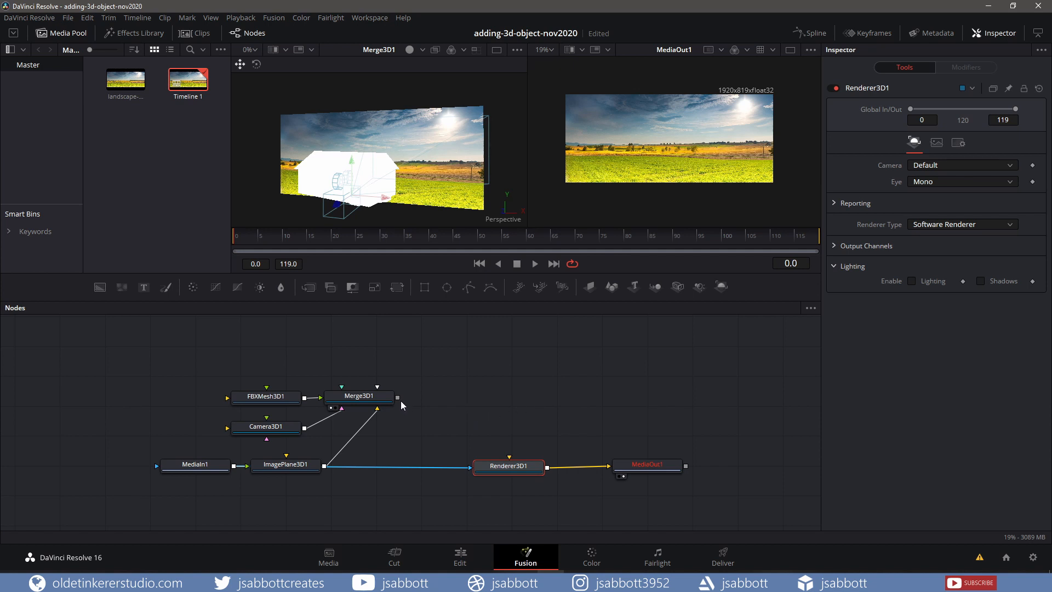
{"action": "left_click_drag", "start_coordinate": [397, 397], "coordinate": [502, 475]}
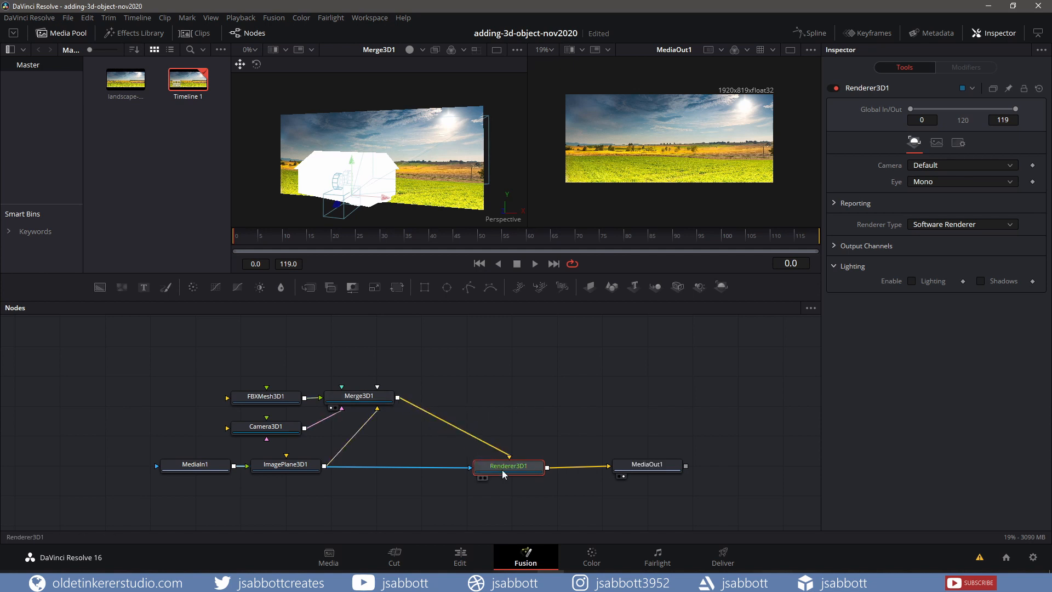
Select the camera and move it in the 3D viewer so the cottage sits within the landscape shot
{"action": "left_click", "coordinate": [276, 431]}
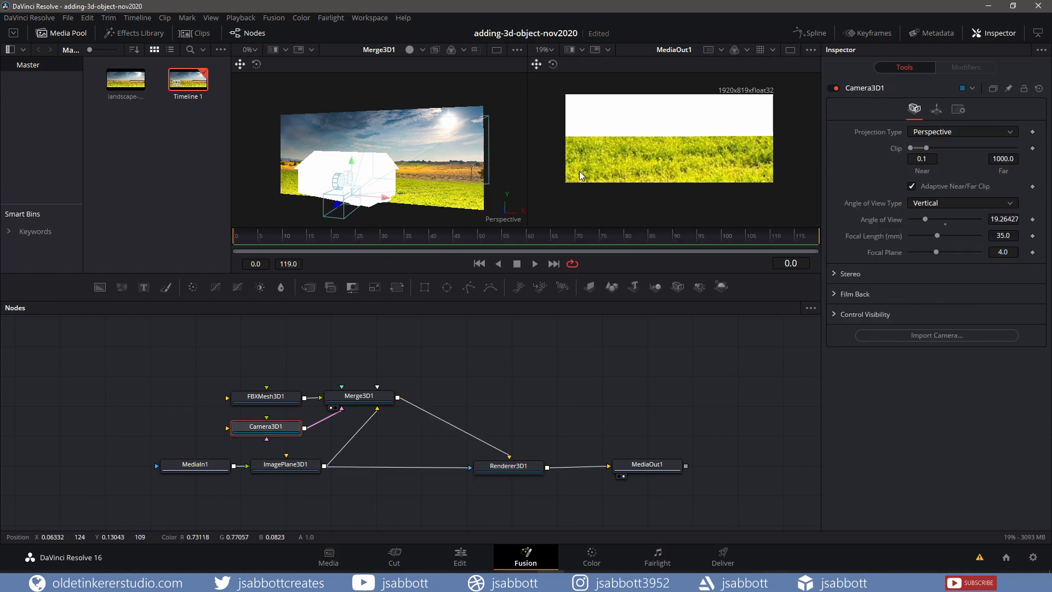
{"action": "left_click_drag", "start_coordinate": [339, 207], "coordinate": [51, 321]}
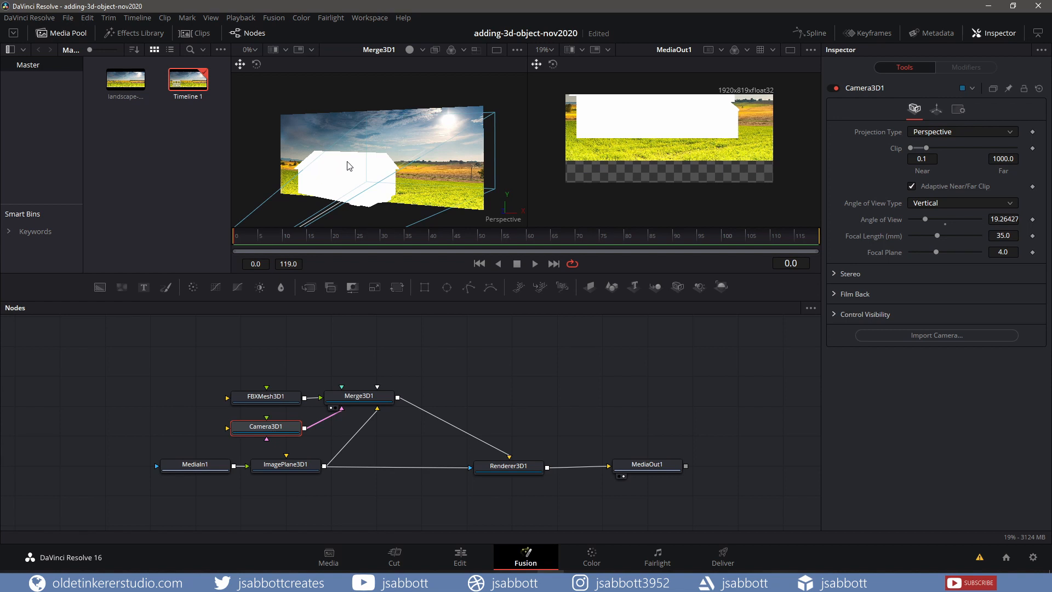
{"action": "scroll", "coordinate": [347, 164], "scroll_direction": "down", "scroll_amount": 5}
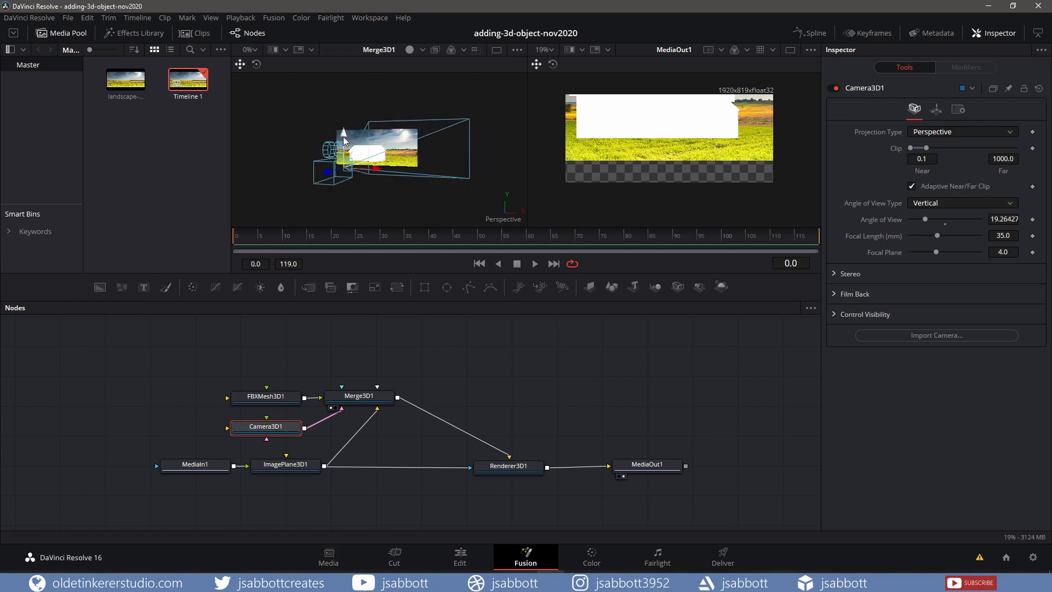
{"action": "left_click_drag", "start_coordinate": [344, 134], "coordinate": [340, 108]}
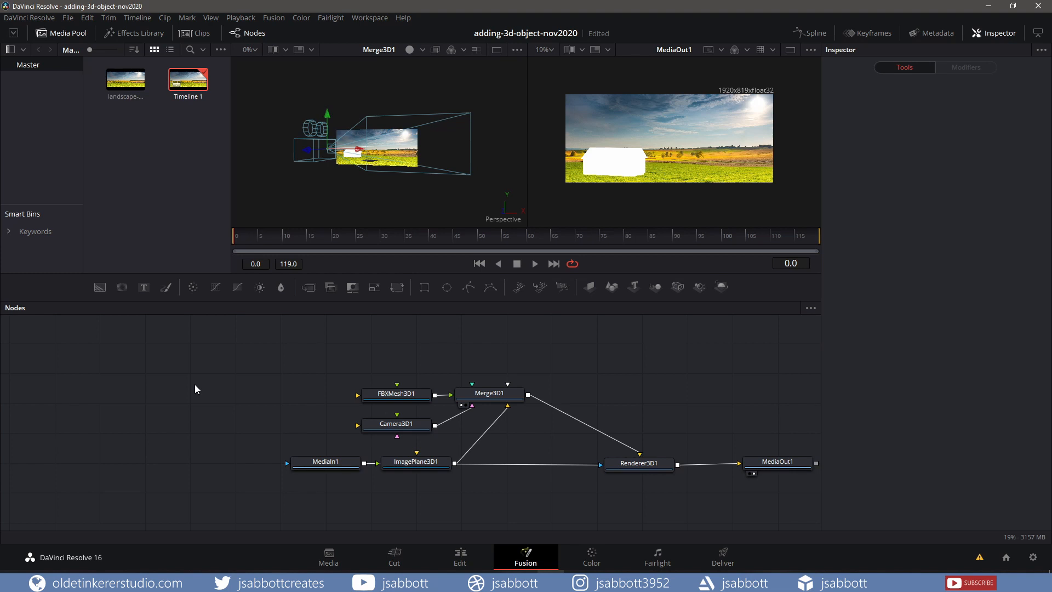
Add a CookTorrance material node through the tool search
{"action": "key", "text": "shift+space"}
{"action": "type", "text": "Cook"}
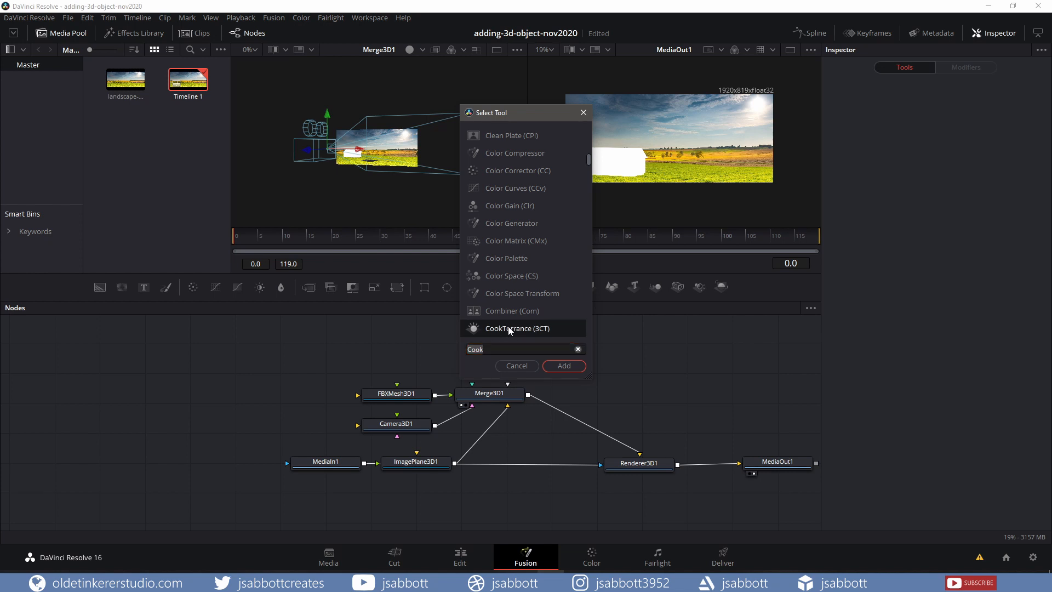
{"action": "left_click", "coordinate": [561, 366]}
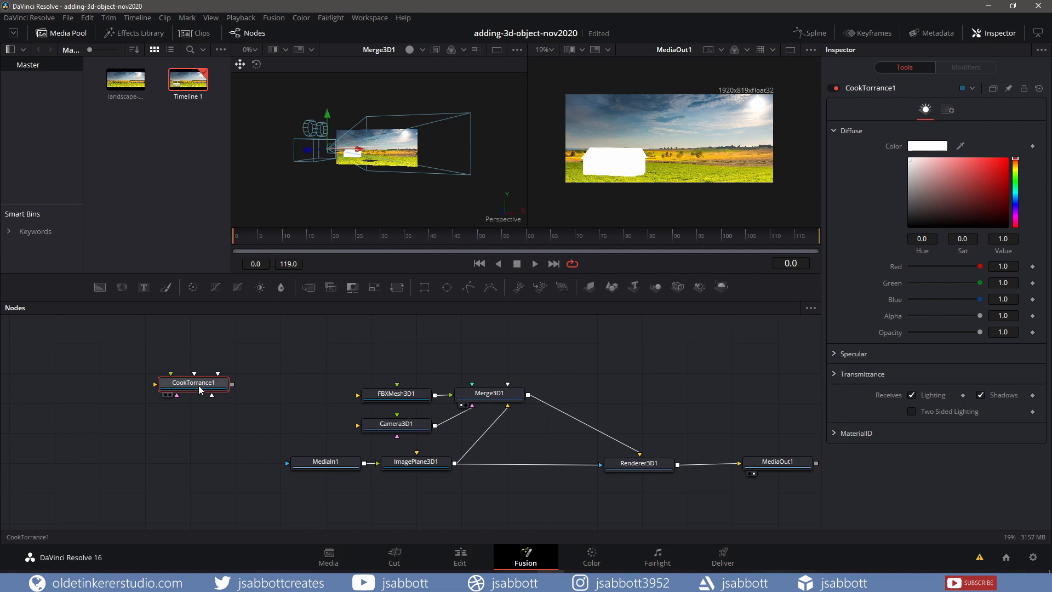
Import the cottage diffuse and normal texture images into the media pool
{"action": "left_click_drag", "start_coordinate": [199, 391], "coordinate": [233, 439]}
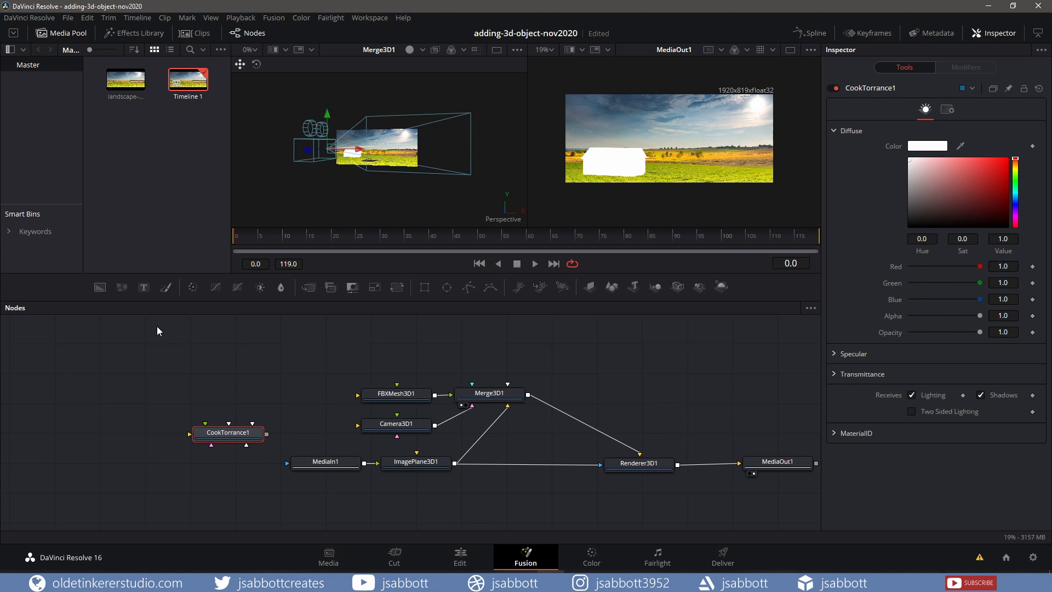
{"action": "left_click_drag", "start_coordinate": [0, 159], "coordinate": [188, 180]}
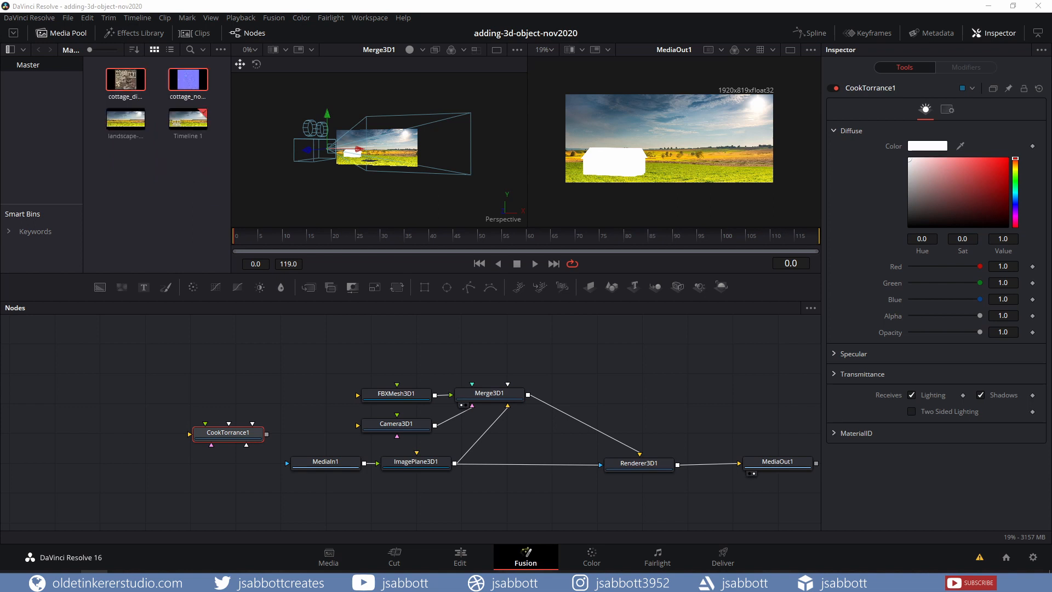
{"action": "left_click", "coordinate": [129, 200]}
Add the cottage_diffuse image as a node named diffuse and connect it to the CookTorrance material's diffuse input
{"action": "left_click", "coordinate": [133, 82]}
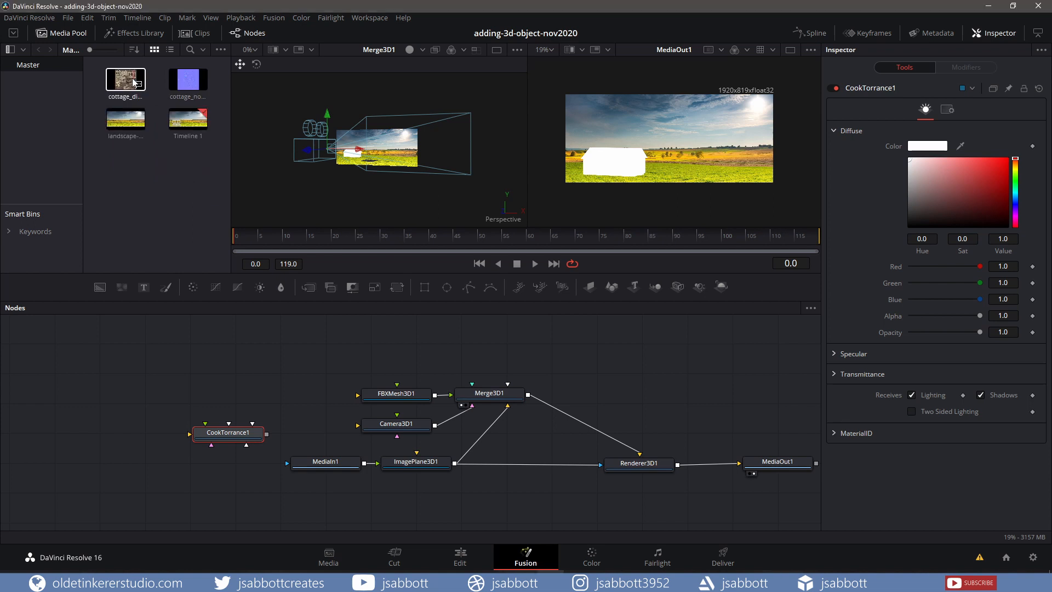
{"action": "left_click_drag", "start_coordinate": [133, 82], "coordinate": [179, 382]}
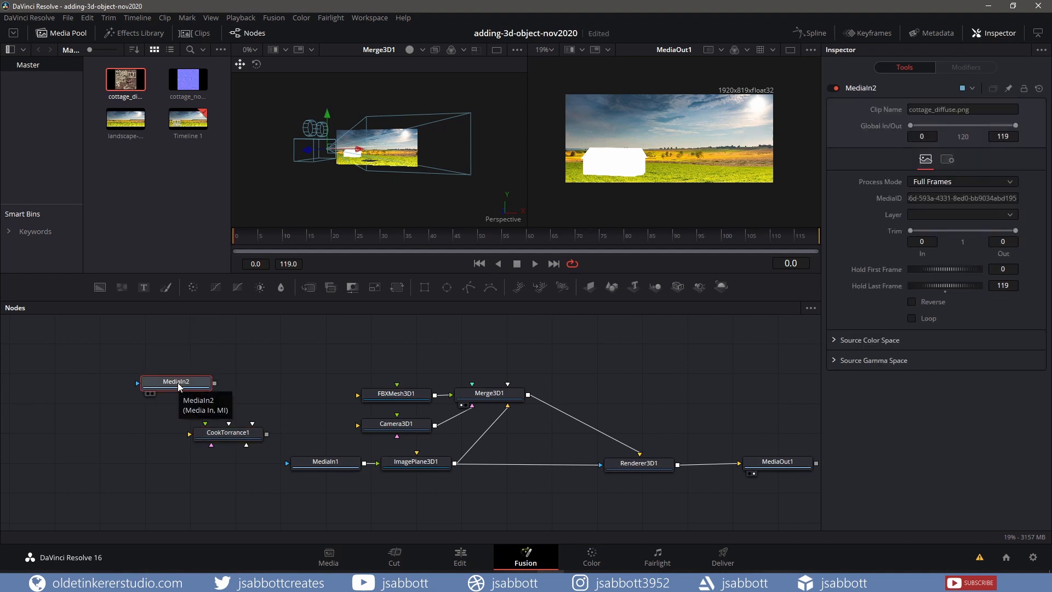
{"action": "key", "text": "F2"}
{"action": "type", "text": "diffuse"}
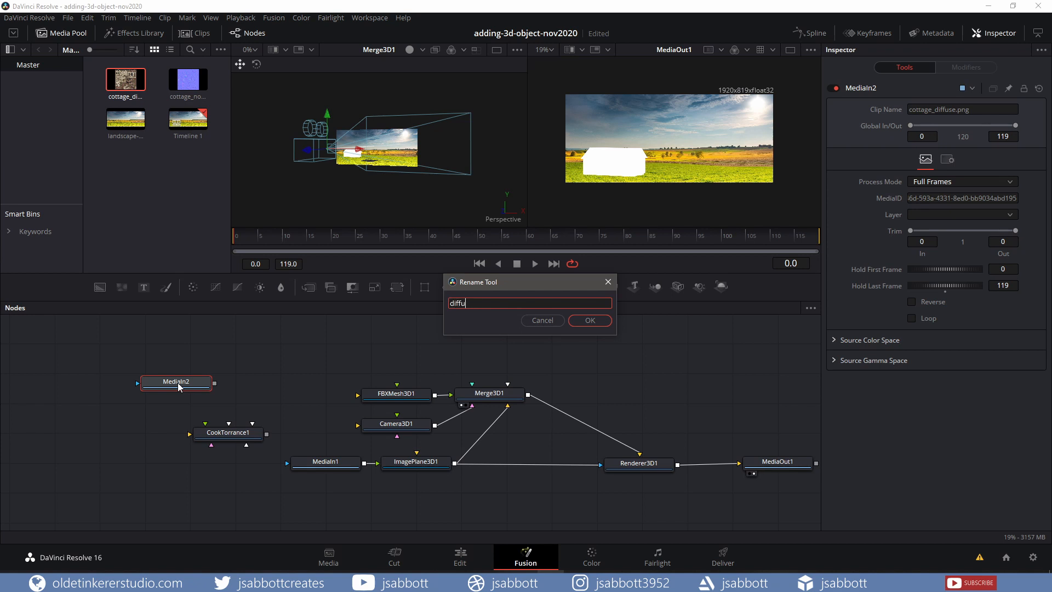
{"action": "key", "text": "Return"}
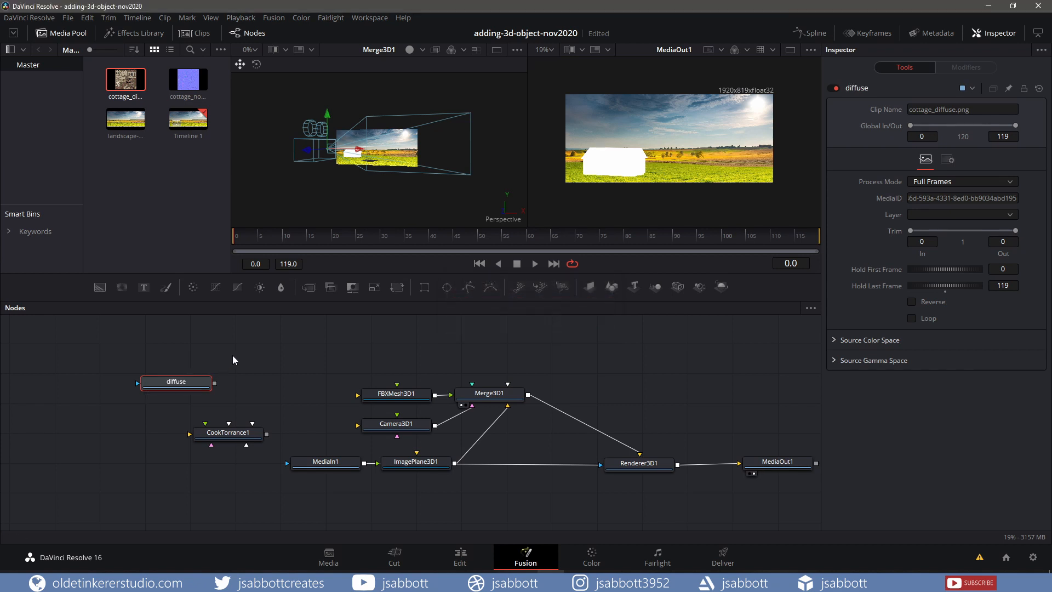
{"action": "left_click_drag", "start_coordinate": [215, 383], "coordinate": [192, 437]}
{"action": "left_click", "coordinate": [301, 370]}
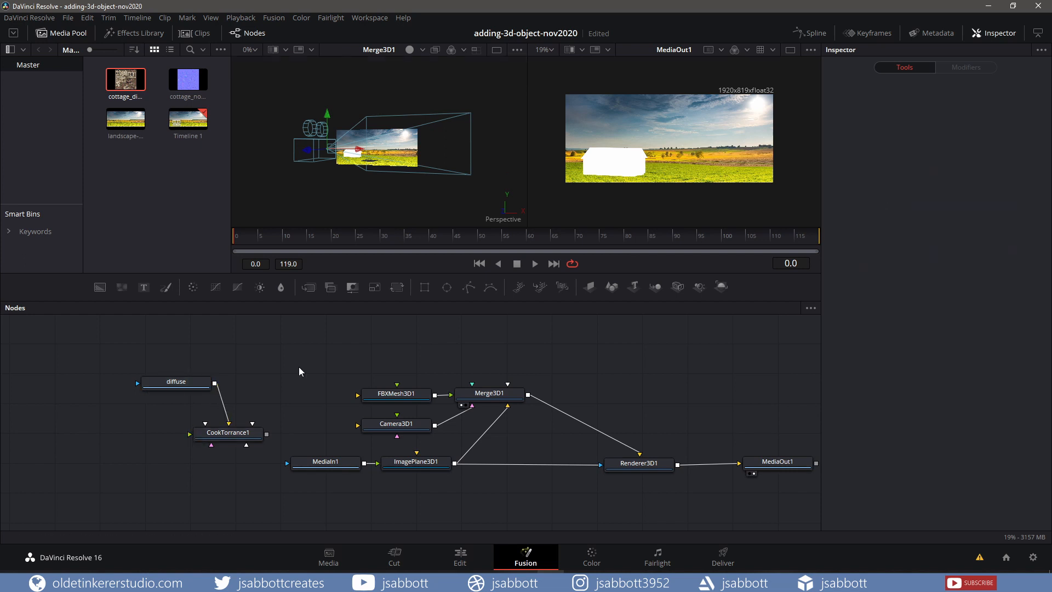
Add a BumpMap node with Source Image Type Bumpmap and connect it to the CookTorrance material's bump input
{"action": "key", "text": "shift+space"}
{"action": "type", "text": "bump"}
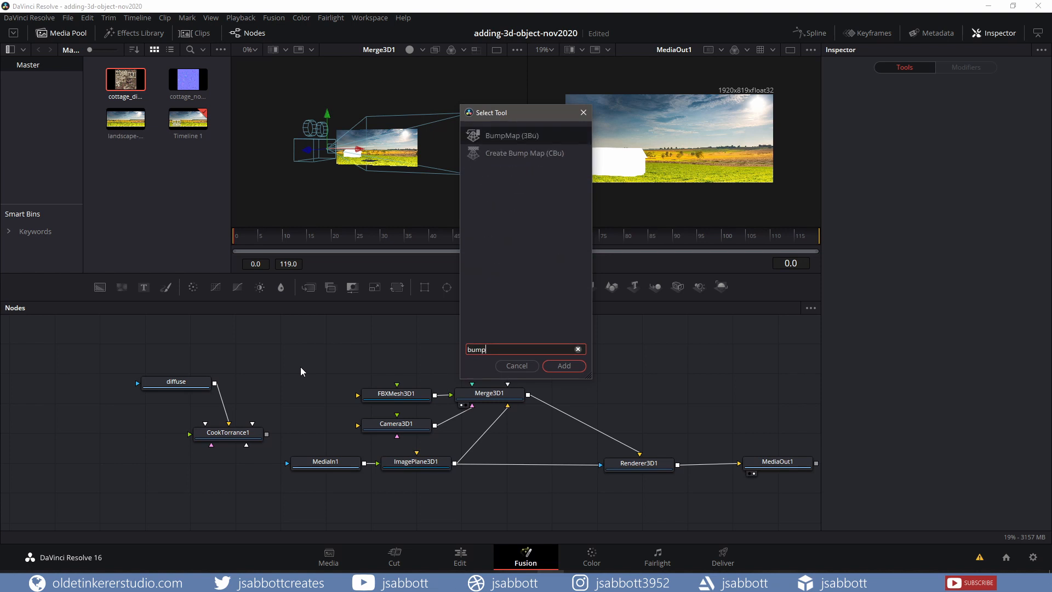
{"action": "left_click", "coordinate": [563, 365]}
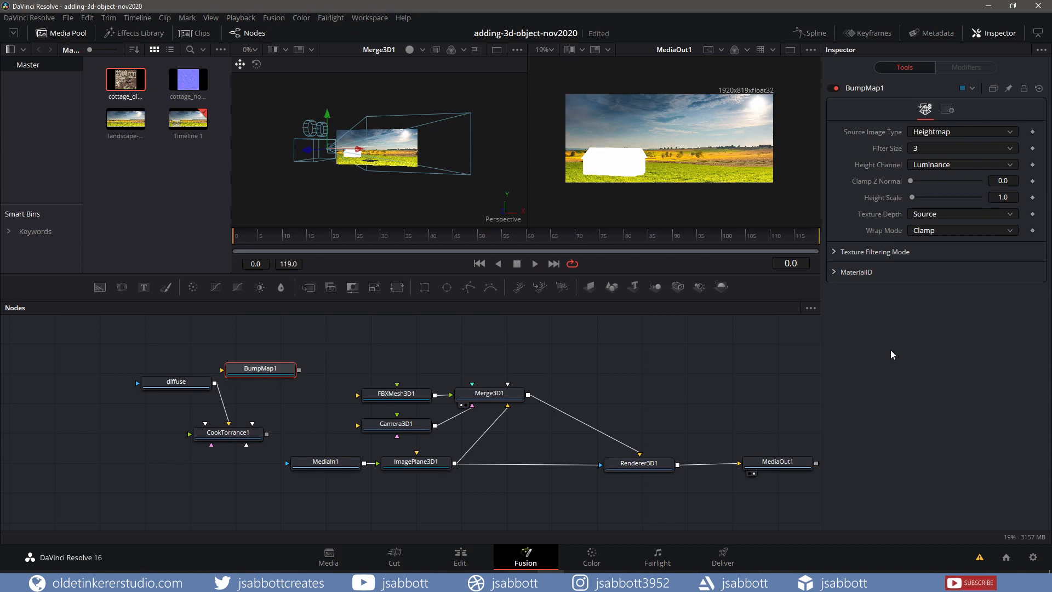
{"action": "left_click", "coordinate": [1010, 133]}
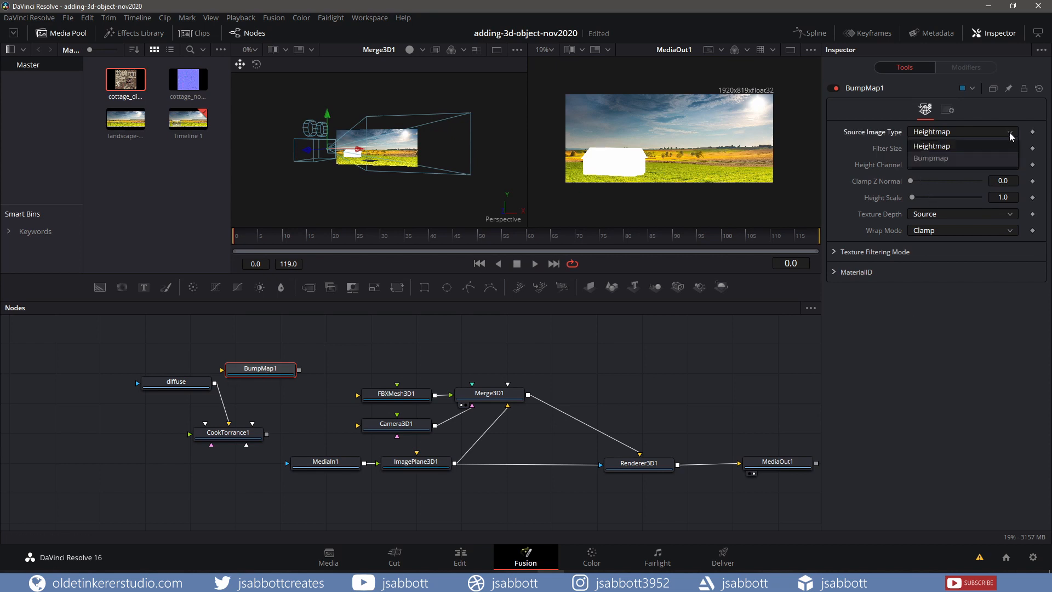
{"action": "left_click", "coordinate": [931, 159]}
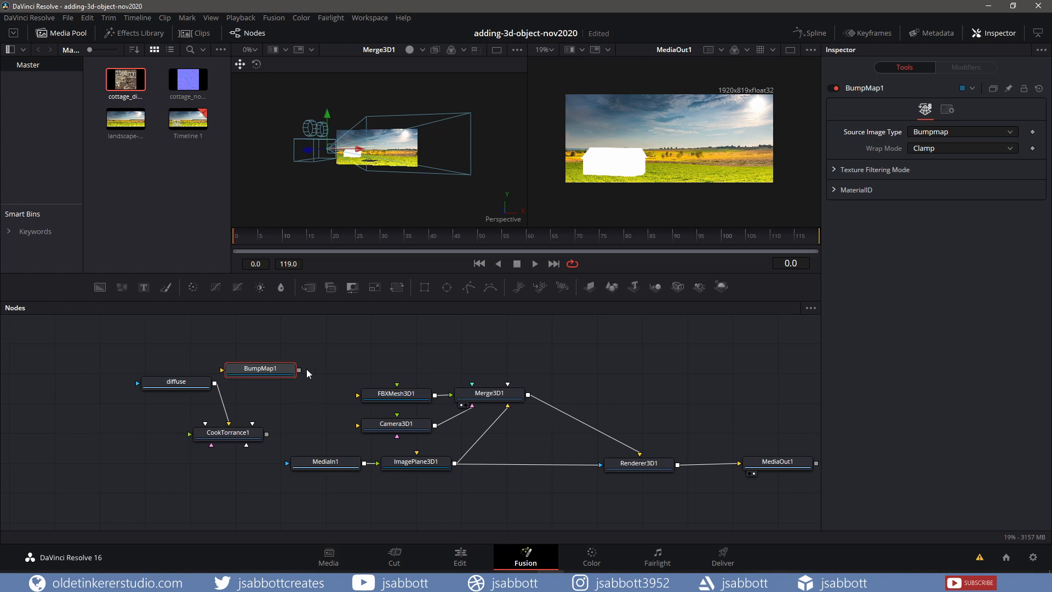
{"action": "left_click_drag", "start_coordinate": [299, 369], "coordinate": [248, 434]}
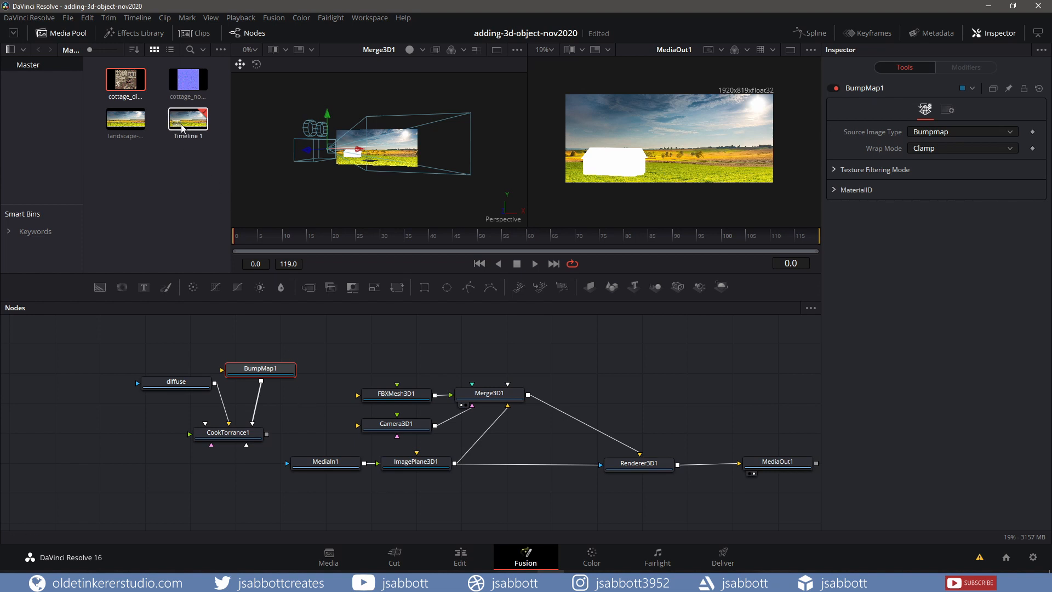
Add the cottage_normal image as a node and rename it bump
{"action": "left_click", "coordinate": [186, 85]}
{"action": "left_click_drag", "start_coordinate": [186, 85], "coordinate": [340, 355]}
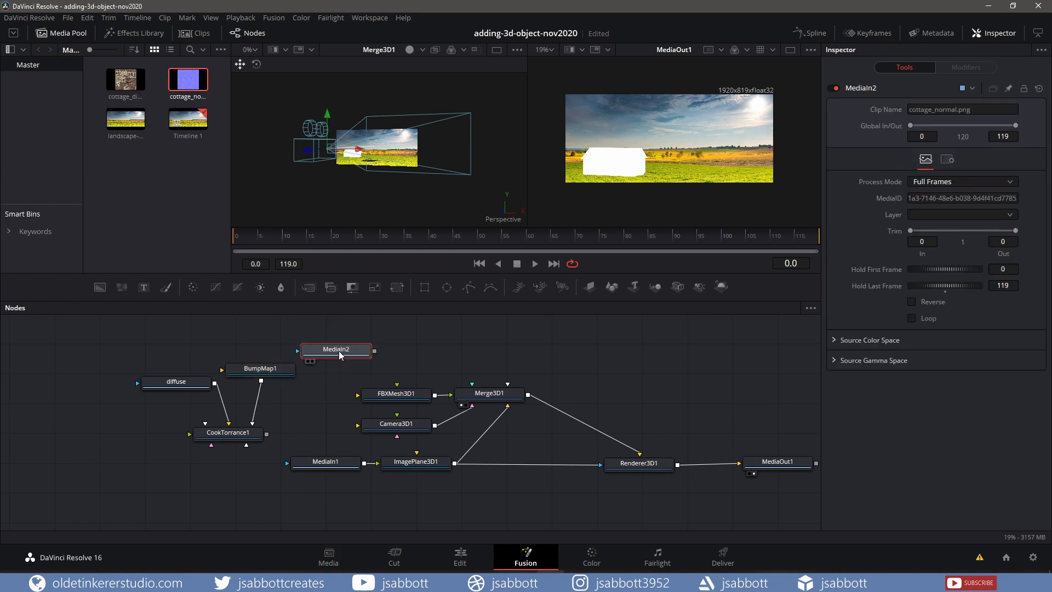
{"action": "key", "text": "F2"}
{"action": "type", "text": "bump"}
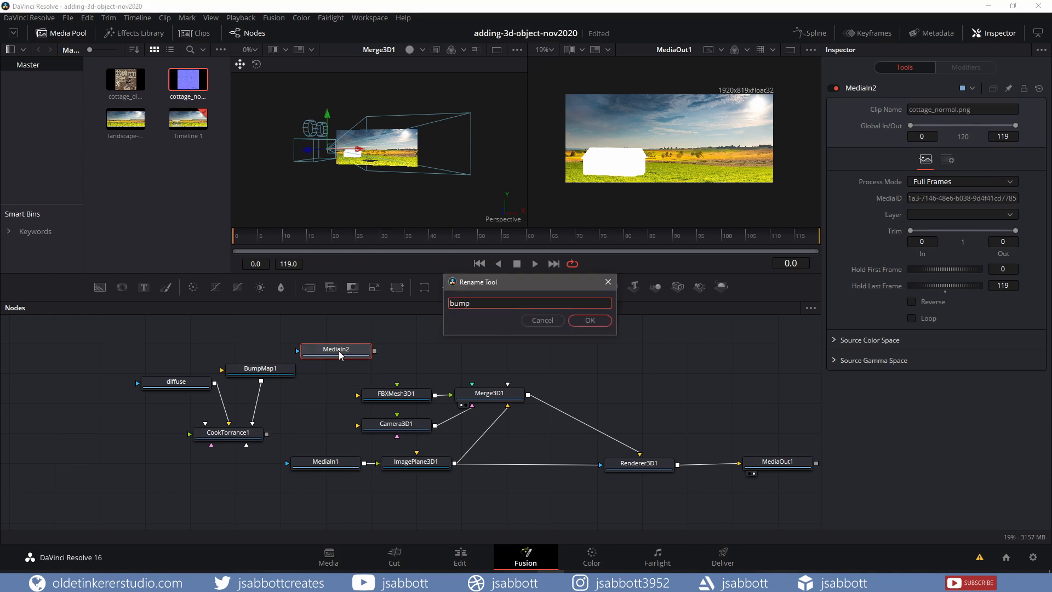
{"action": "key", "text": "Return"}
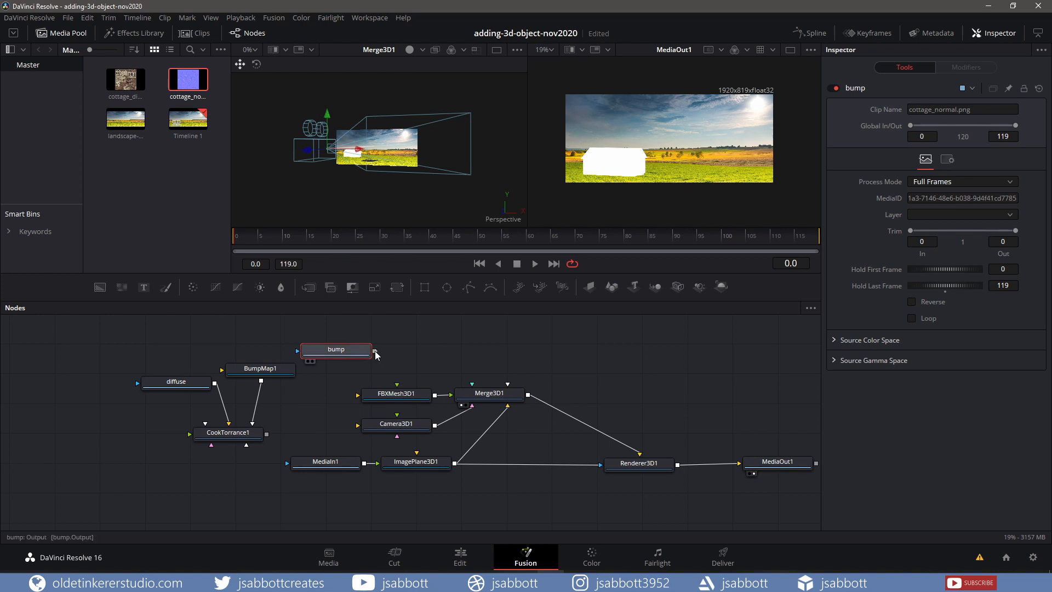
Connect the bump image into the BumpMap node and the CookTorrance material into the FBX mesh's material input
{"action": "left_click_drag", "start_coordinate": [374, 351], "coordinate": [296, 378]}
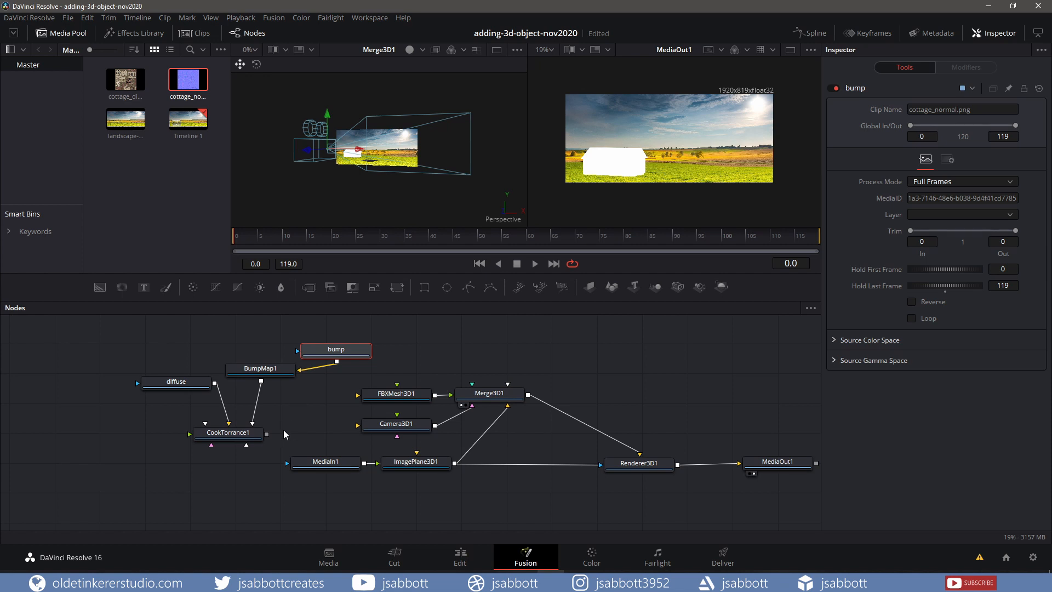
{"action": "left_click_drag", "start_coordinate": [266, 434], "coordinate": [379, 399]}
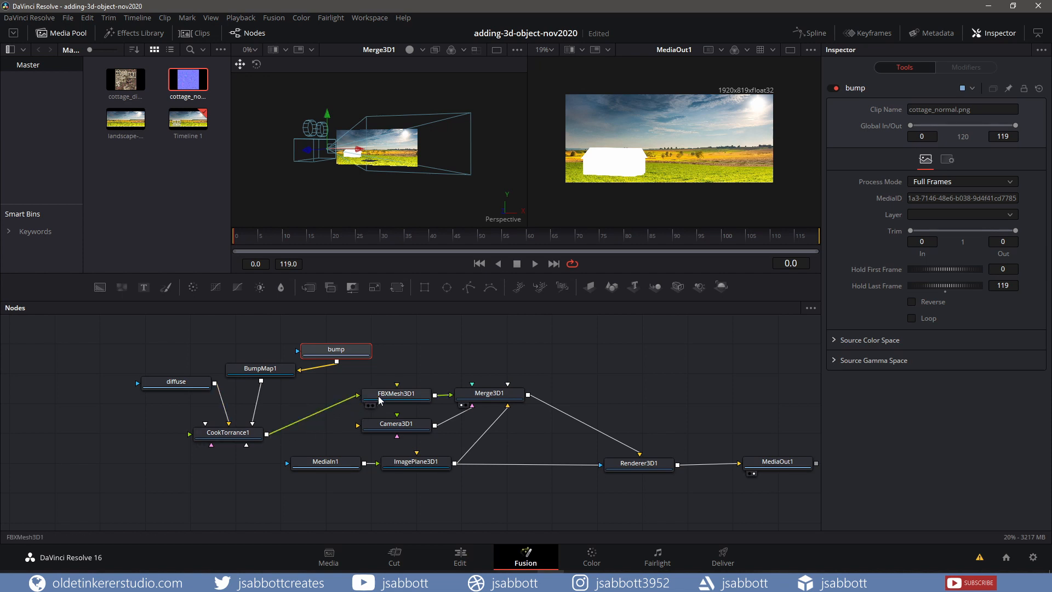